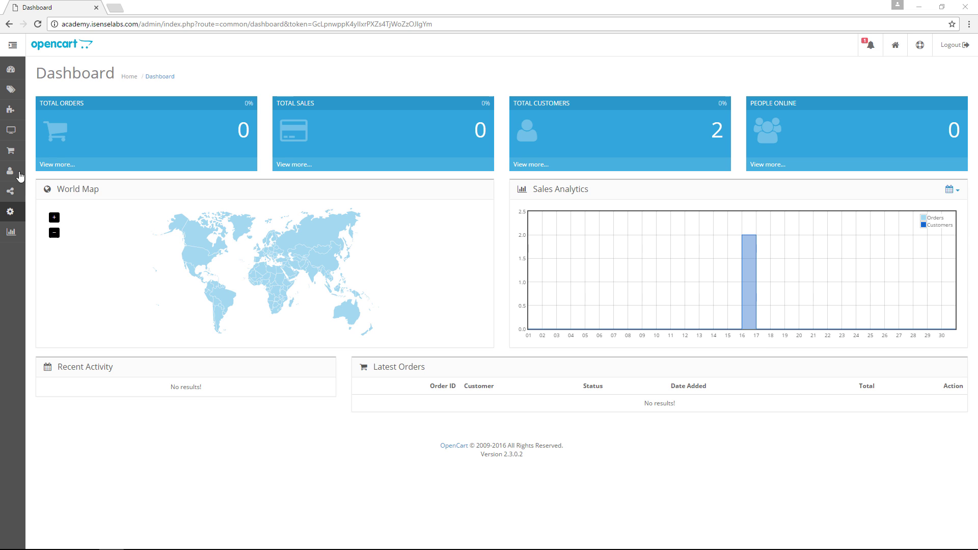
Step: Expand the admin sidebar and the Customers menu to show Customers, Customer Groups and Custom Fields
click(11, 46)
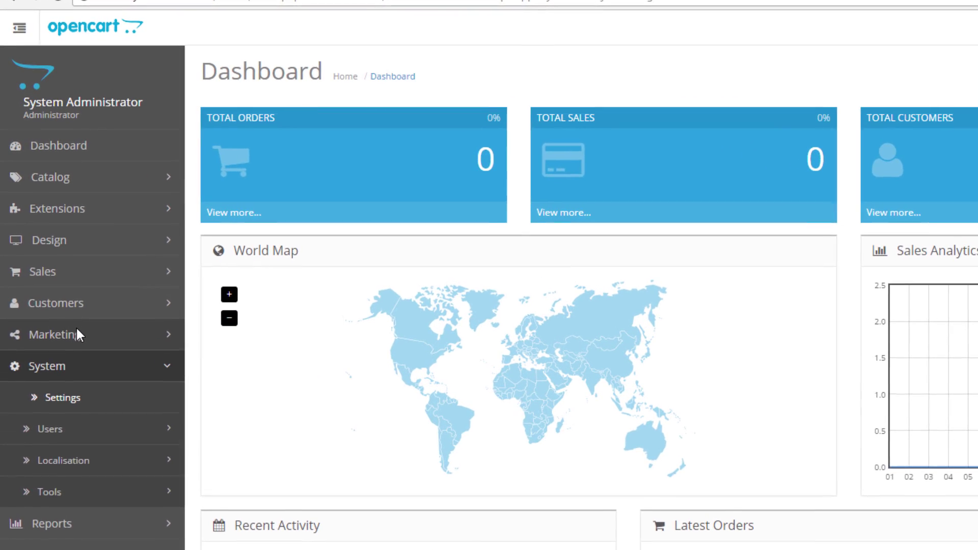
click(77, 311)
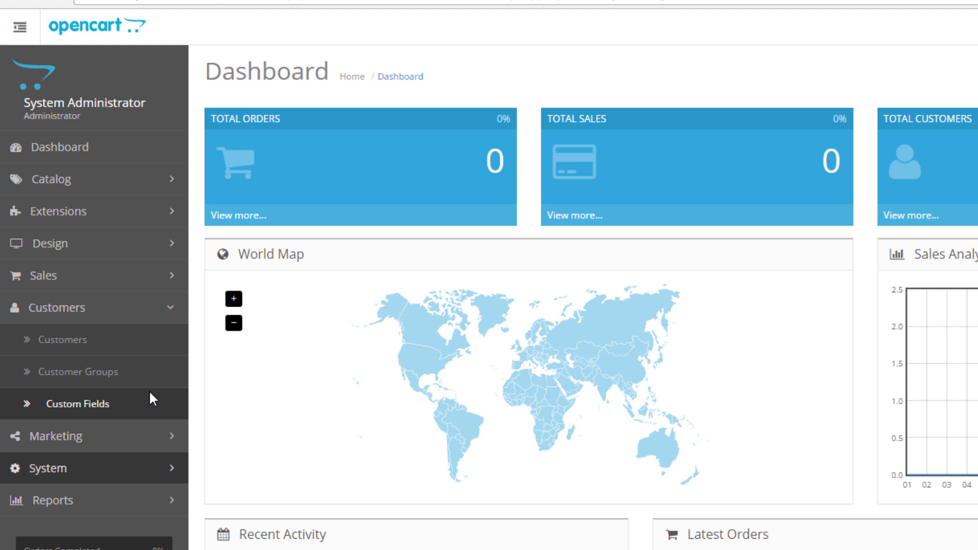
Step: Open the Customers list with the sidebar collapsed and review the name, group, e-mail and status filters
click(117, 339)
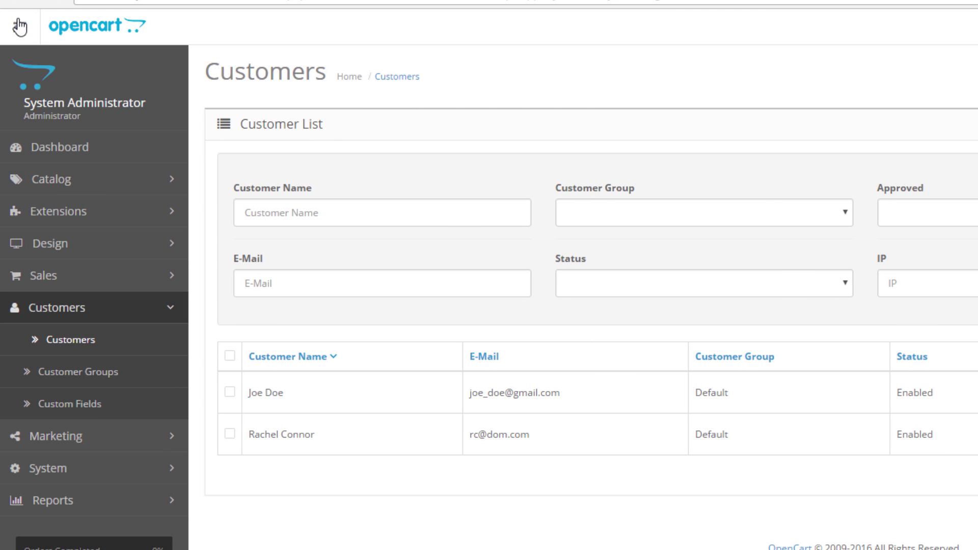
click(20, 27)
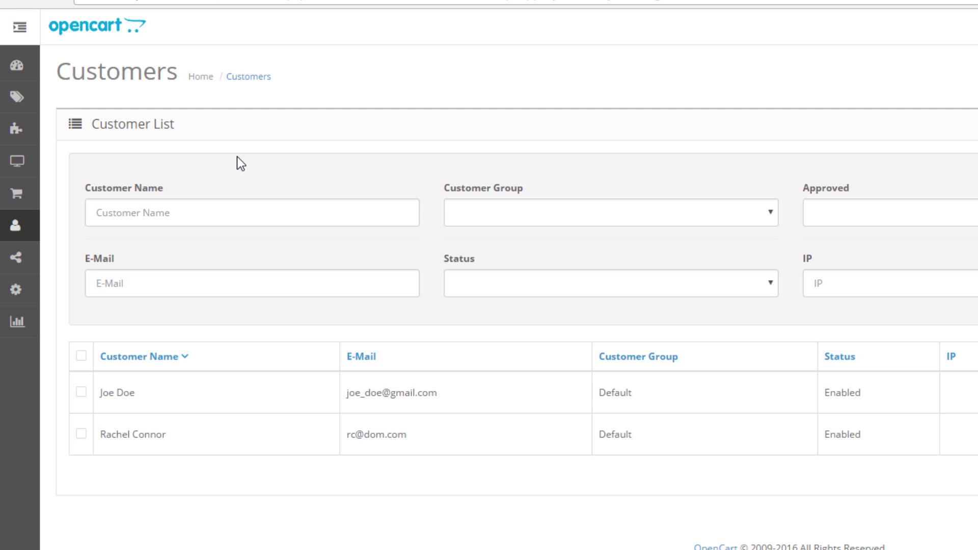
click(234, 205)
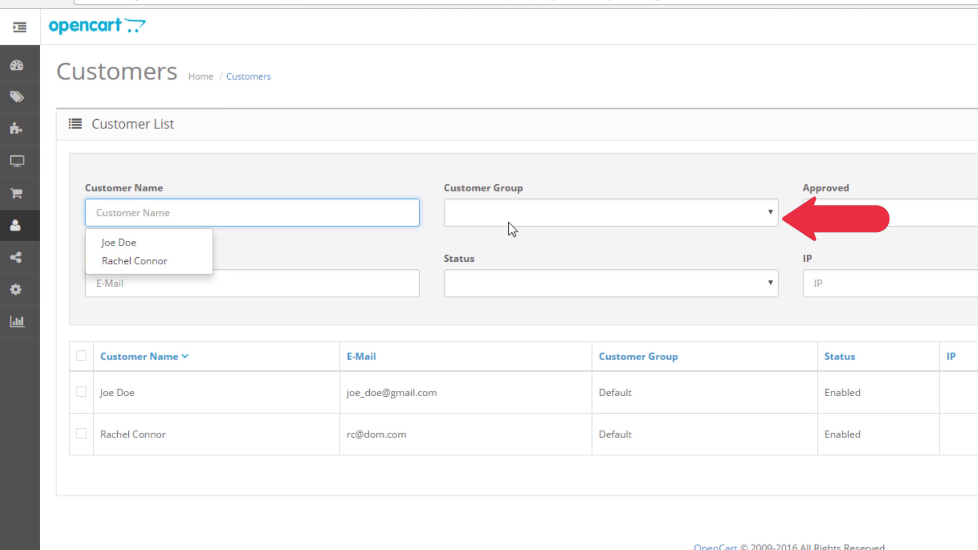
click(512, 221)
click(291, 276)
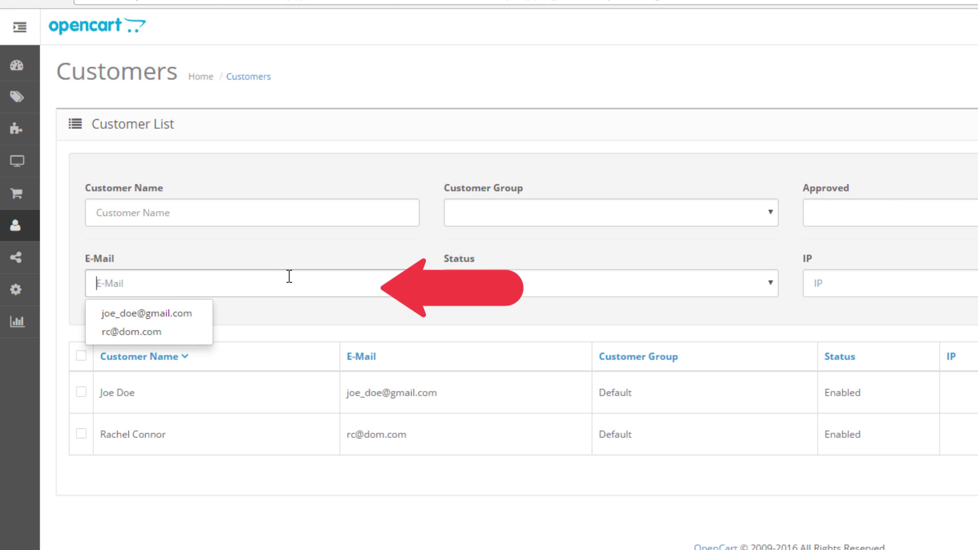
click(648, 290)
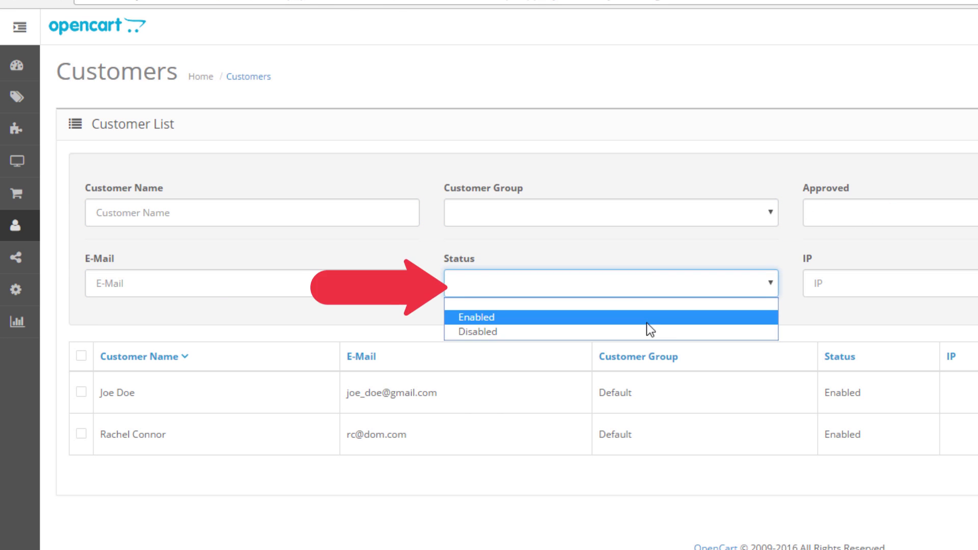
key(Escape)
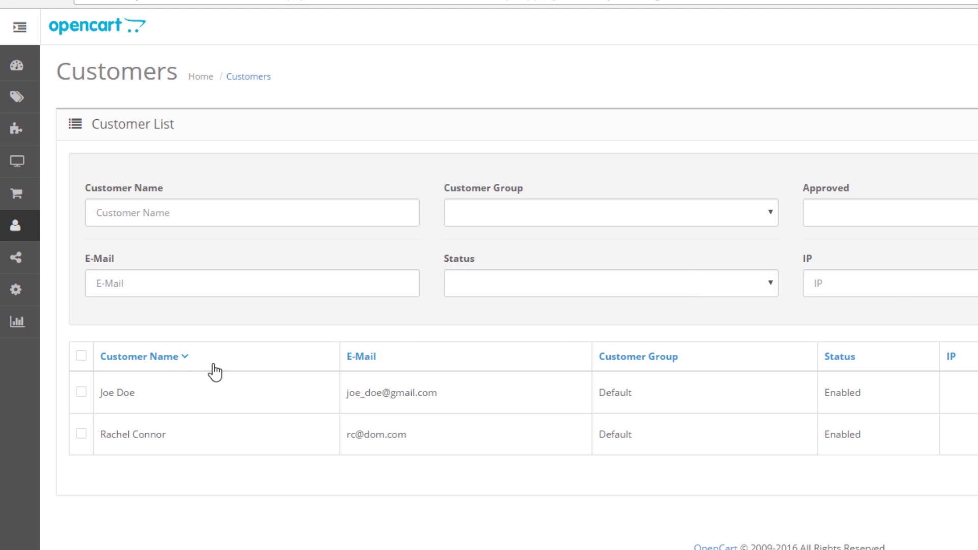
Step: Sort the customer list by e-mail address in ascending order
click(163, 356)
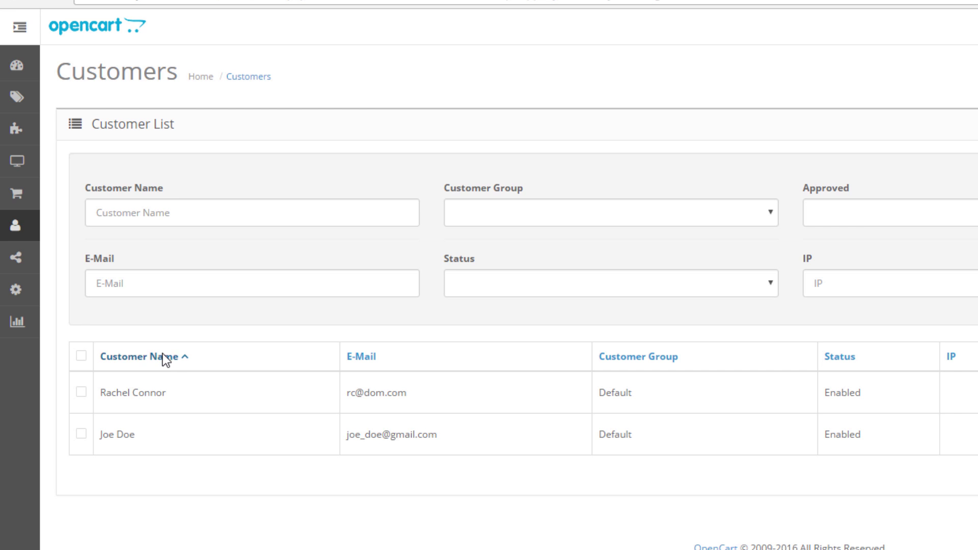
click(365, 360)
click(362, 359)
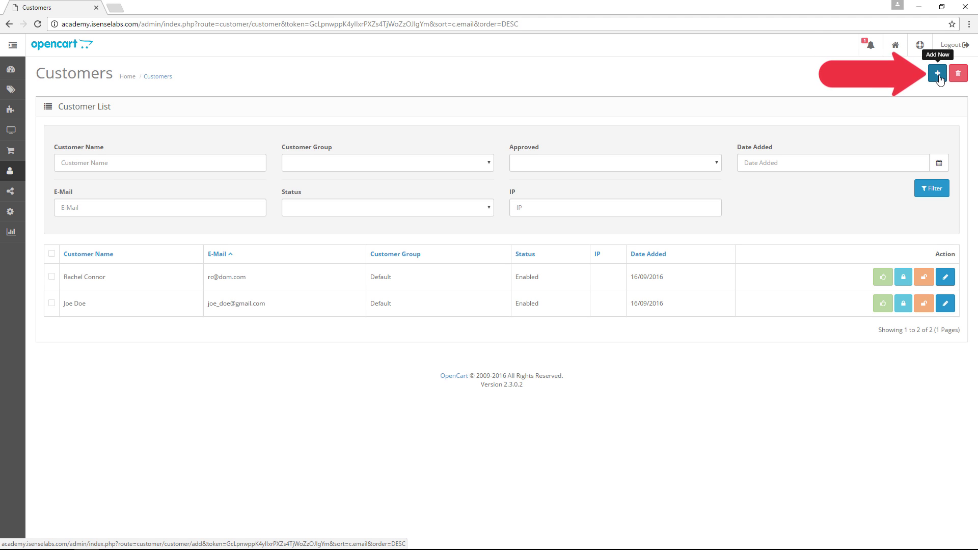
Step: Start a new customer form, keeping the customer group at Default
click(939, 76)
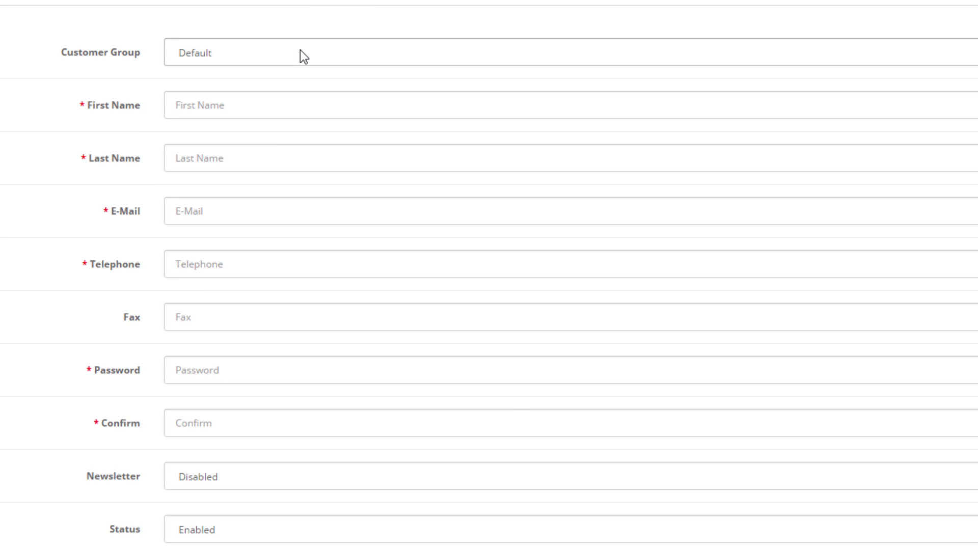
click(301, 53)
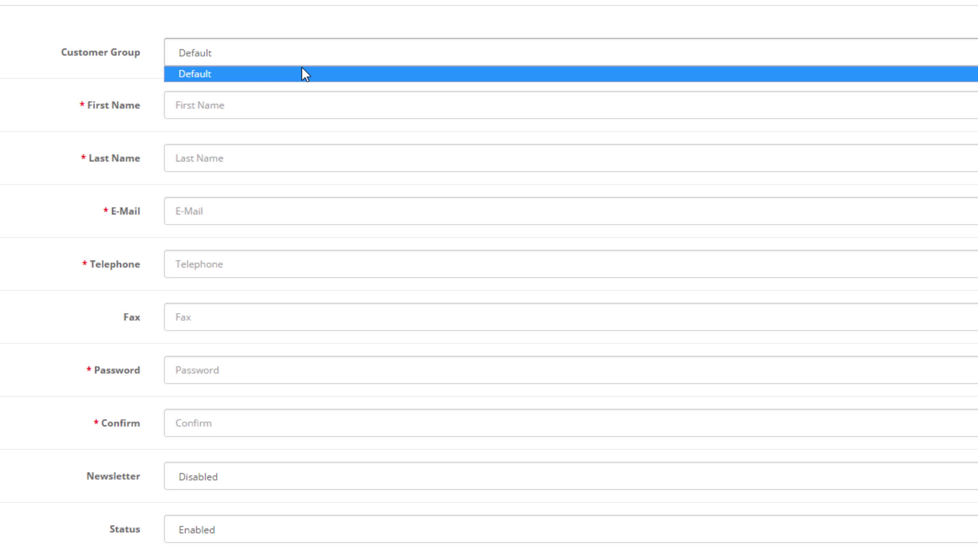
click(302, 74)
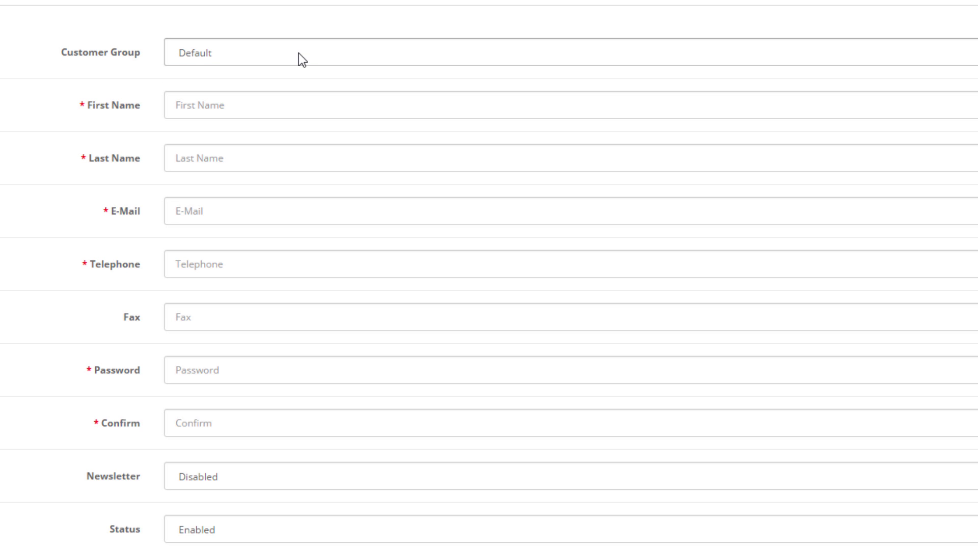
click(252, 110)
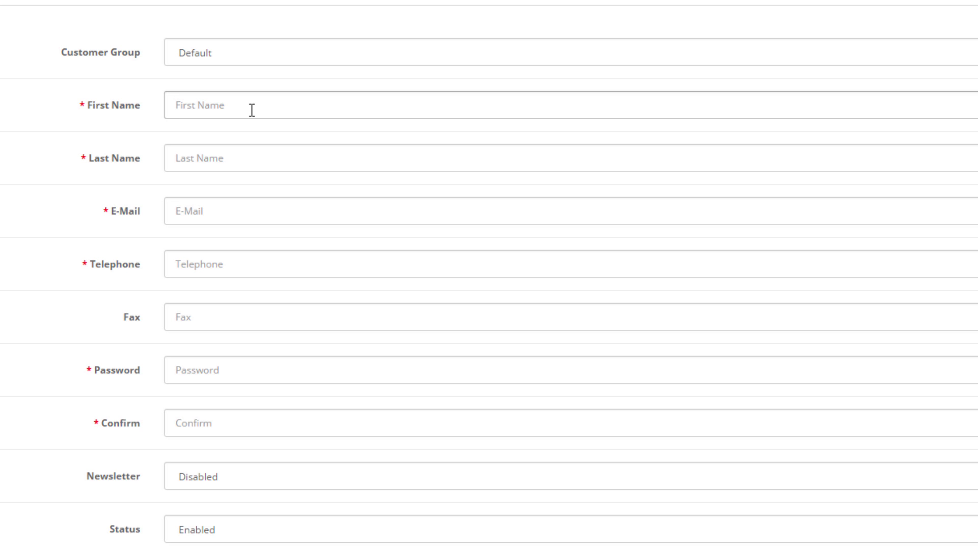
Step: Enter the customer's first and last name and pick the suggested e-mail address
text(John)
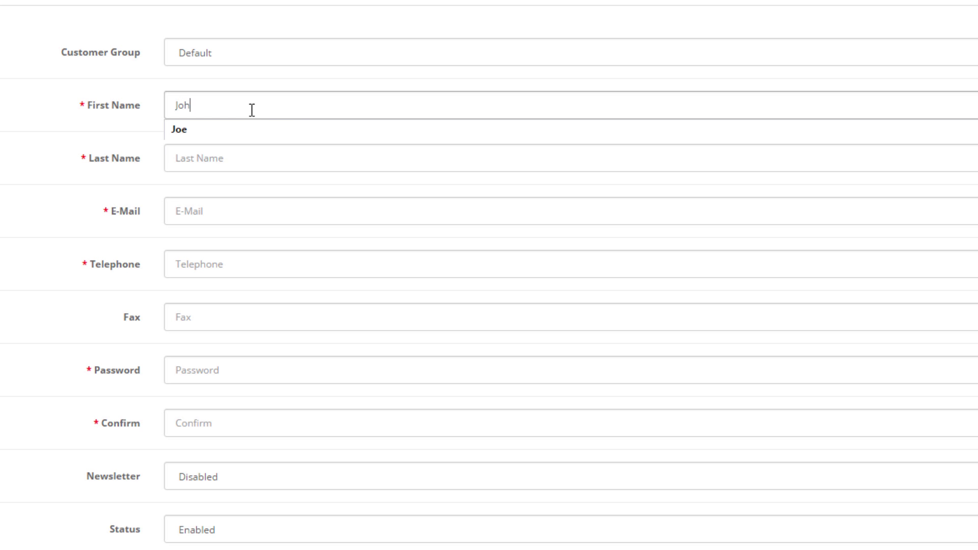
key(Tab)
text(Adams)
key(Tab)
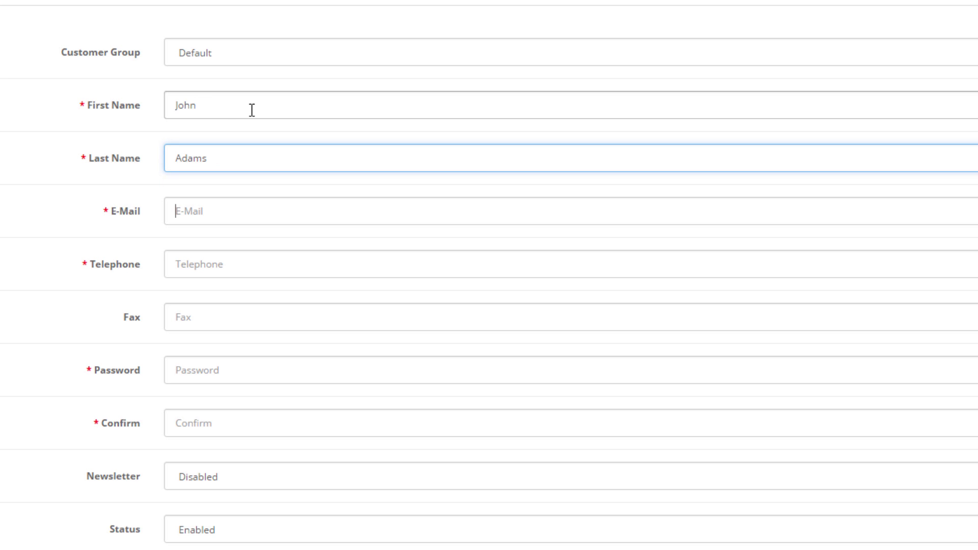
text(jon)
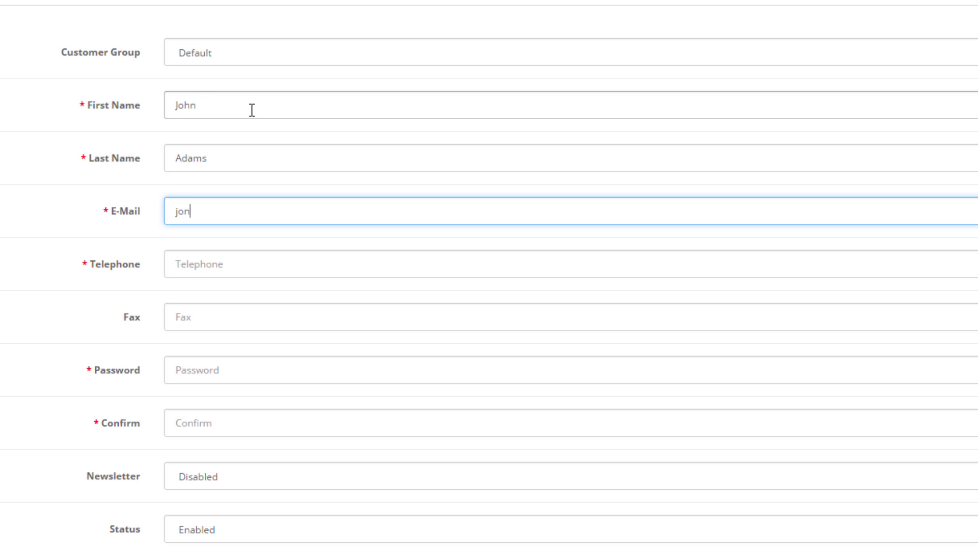
key(BackSpace)
key(Down)
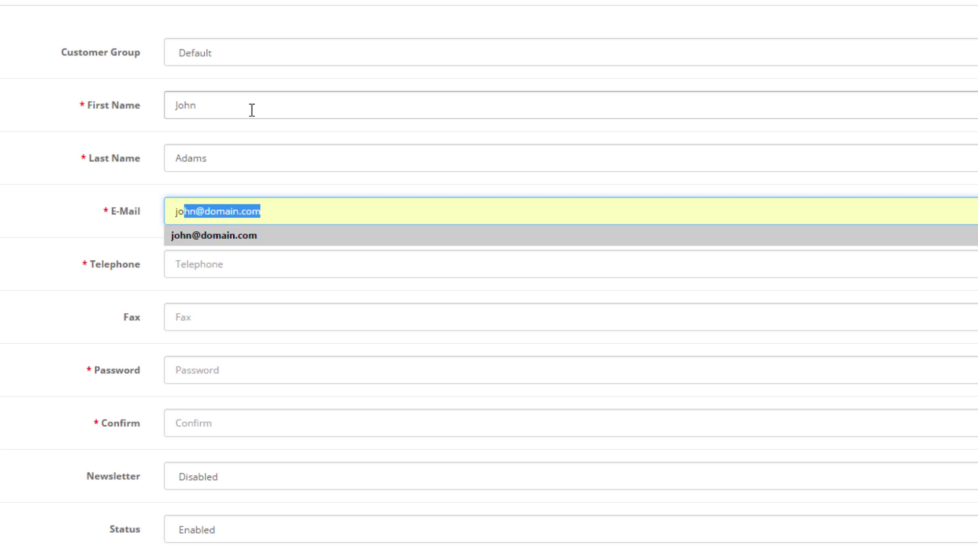
key(Return)
Step: Enter the customer's telephone number and account password
click(273, 260)
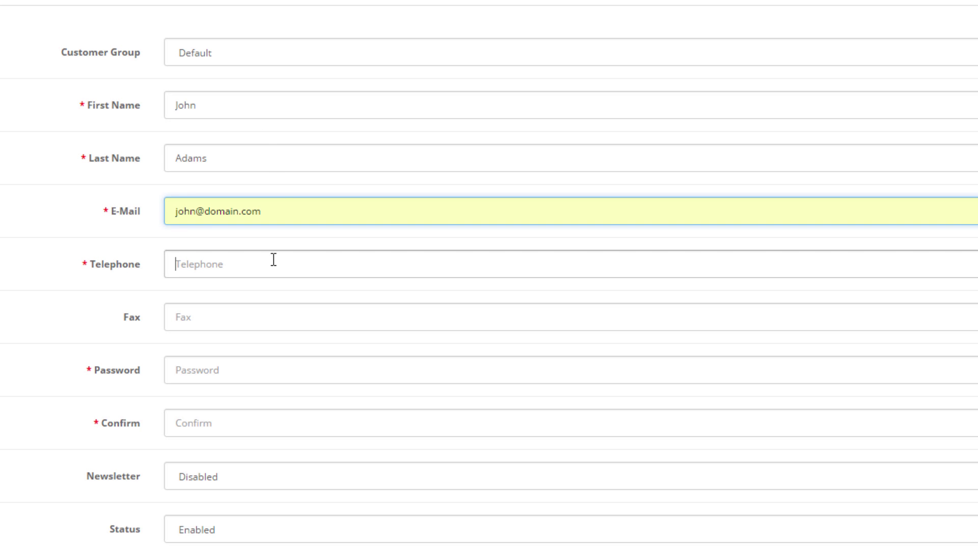
text(123)
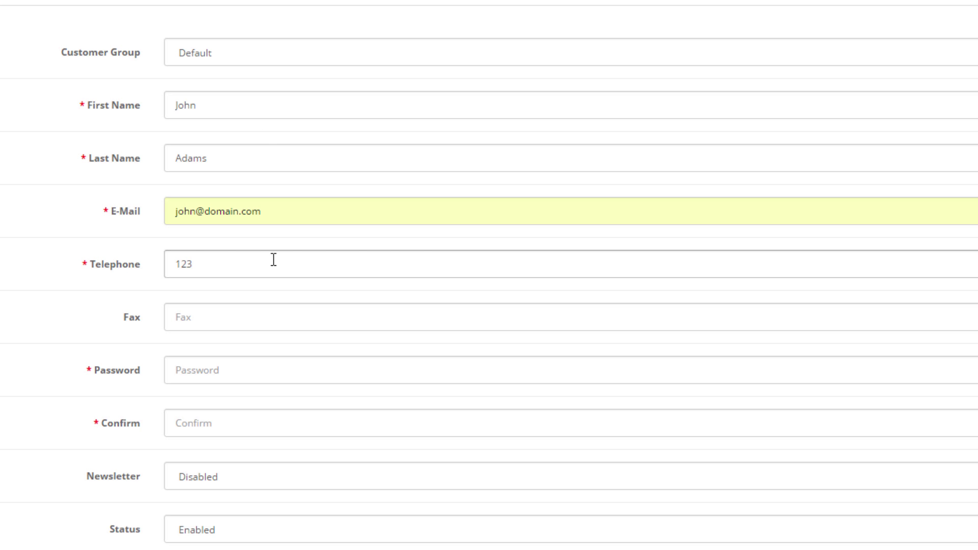
text(123123)
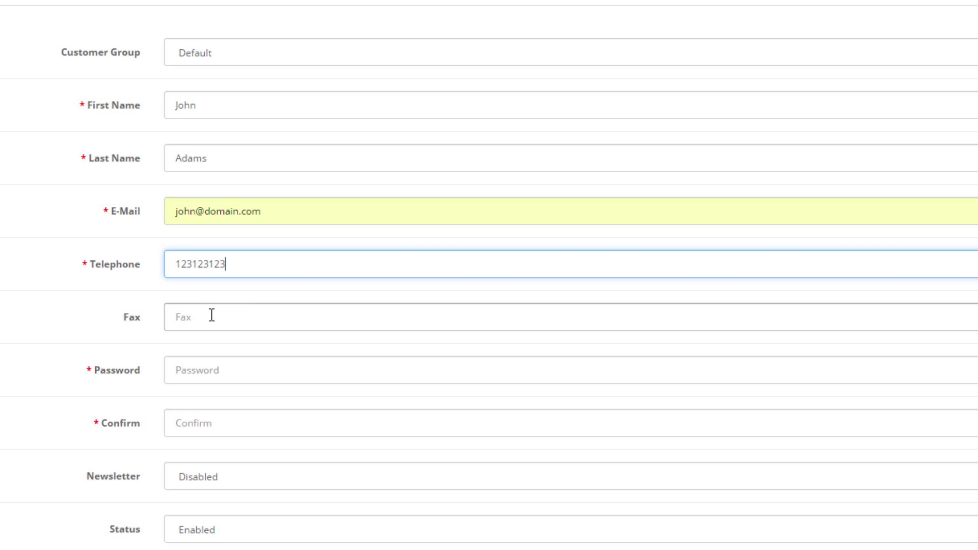
click(218, 375)
text(123456)
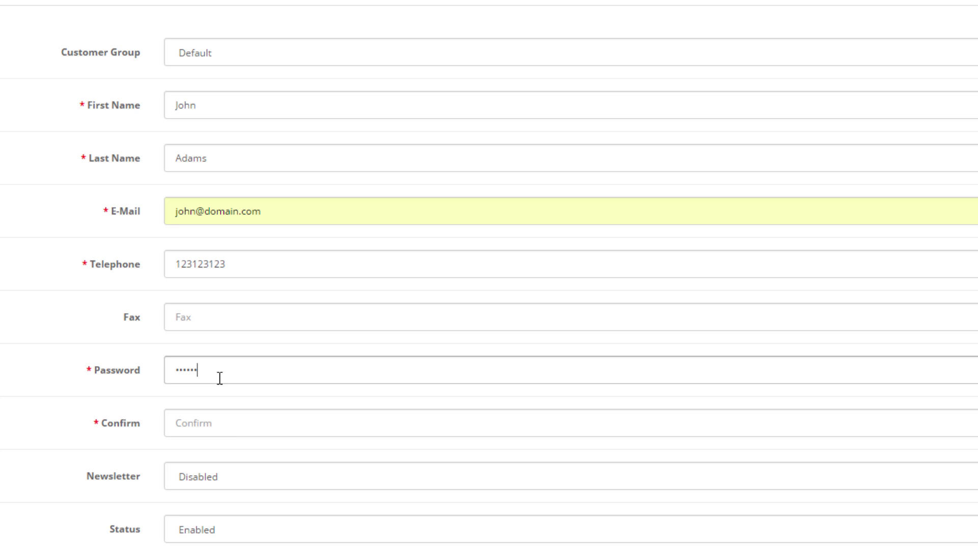
click(237, 427)
Step: Confirm the account password and set Newsletter to Enabled
text(123456)
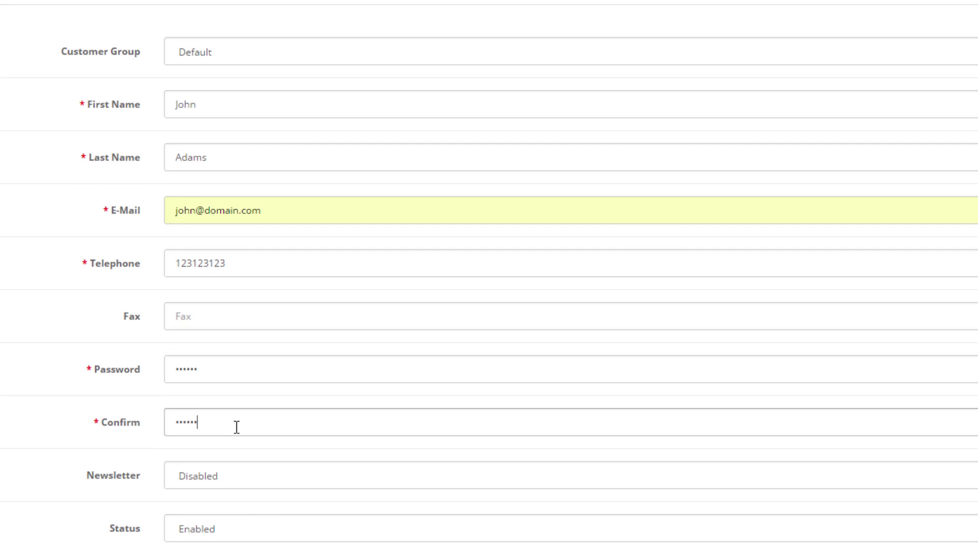
scroll(236, 427, down, 3)
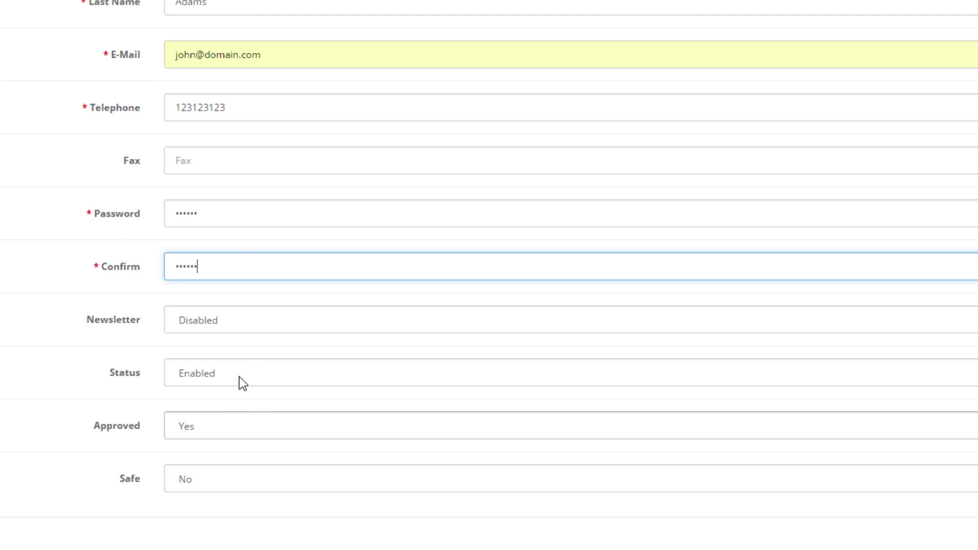
click(240, 322)
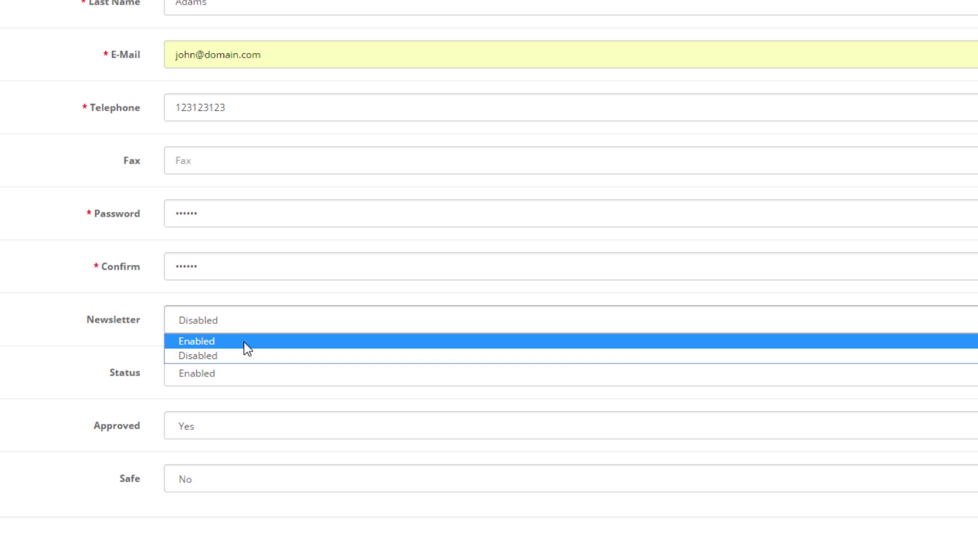
click(243, 342)
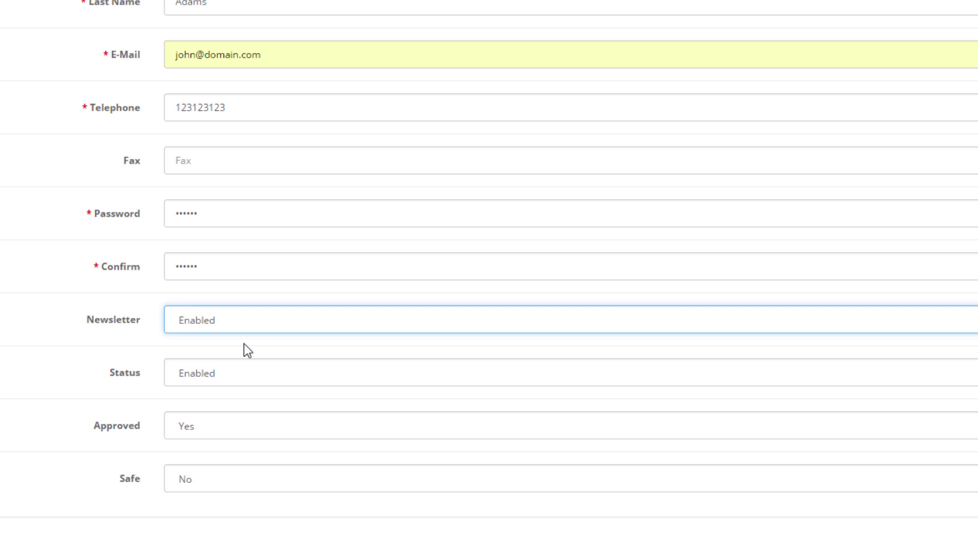
Step: Keep the account status Enabled and the customer approved
click(244, 371)
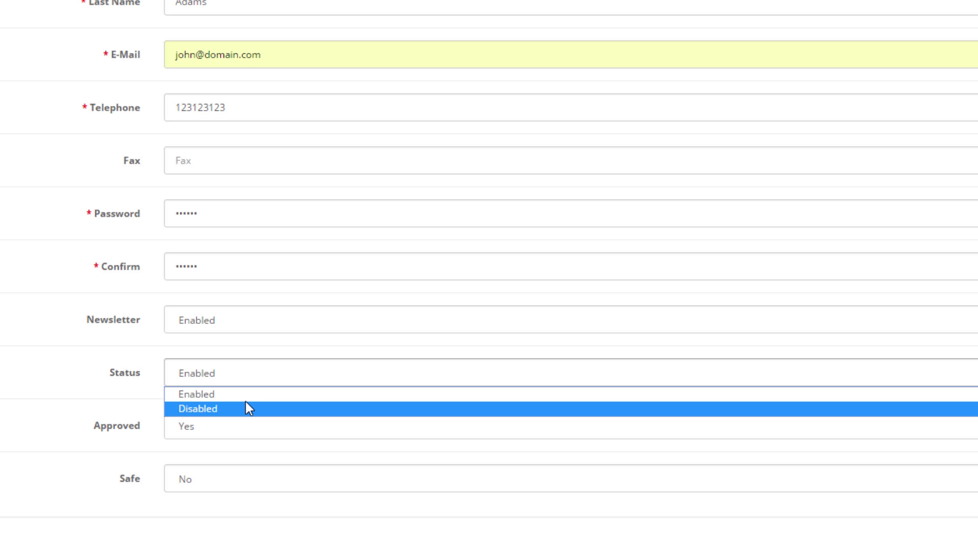
click(244, 394)
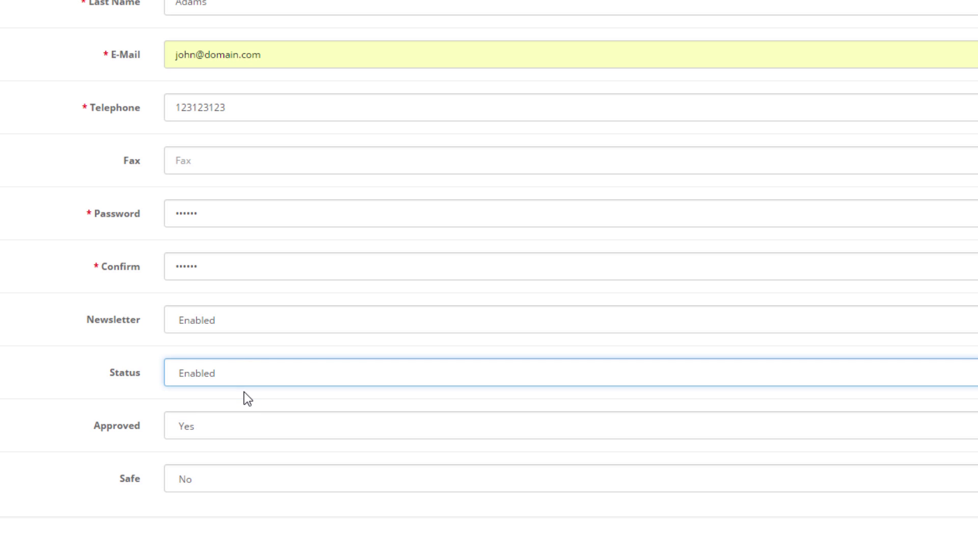
click(240, 423)
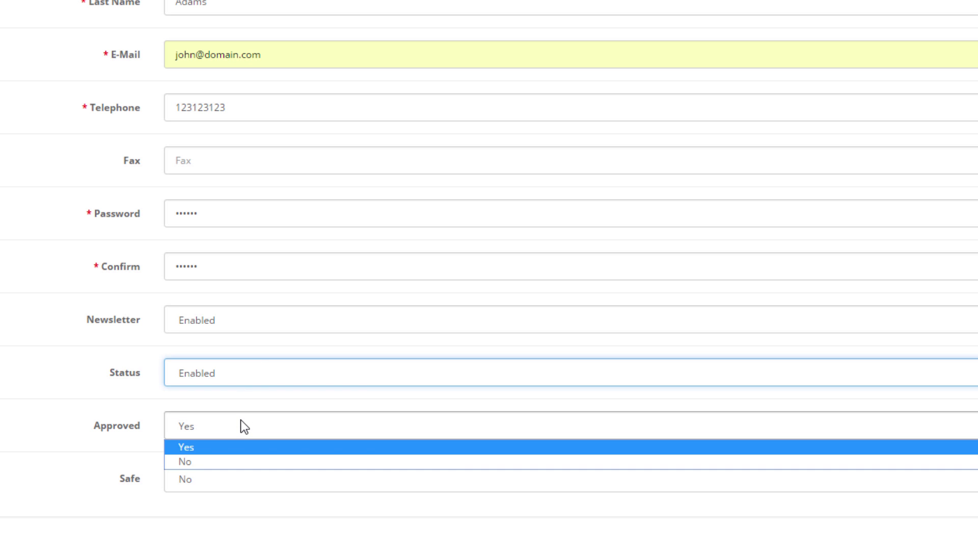
click(239, 447)
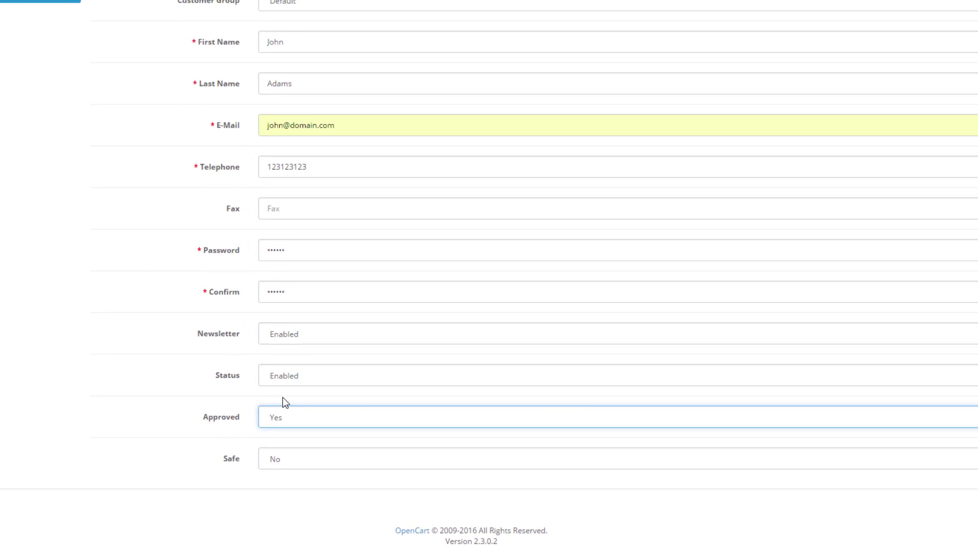
scroll(286, 403, up, 2)
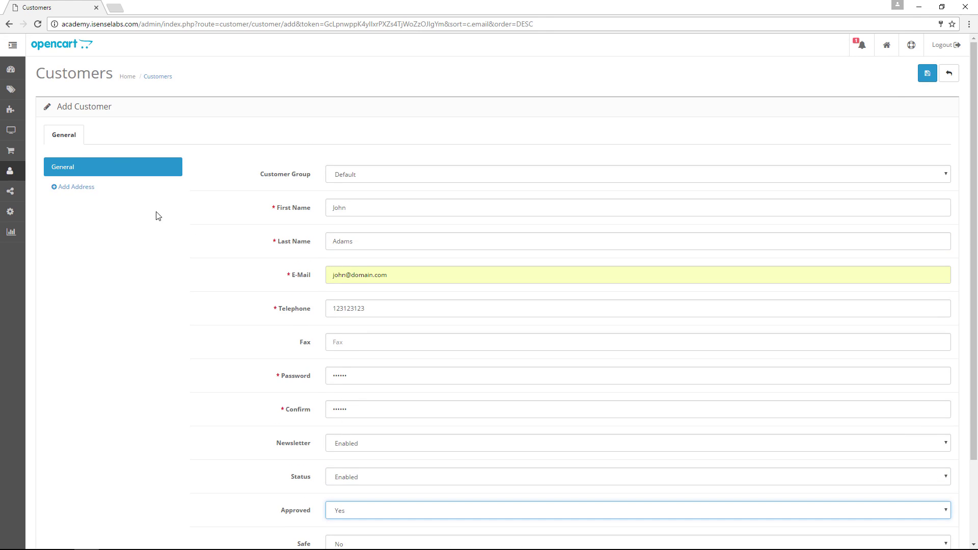
Step: Add an address with the customer's first and last name and company iSenseLabs
click(109, 187)
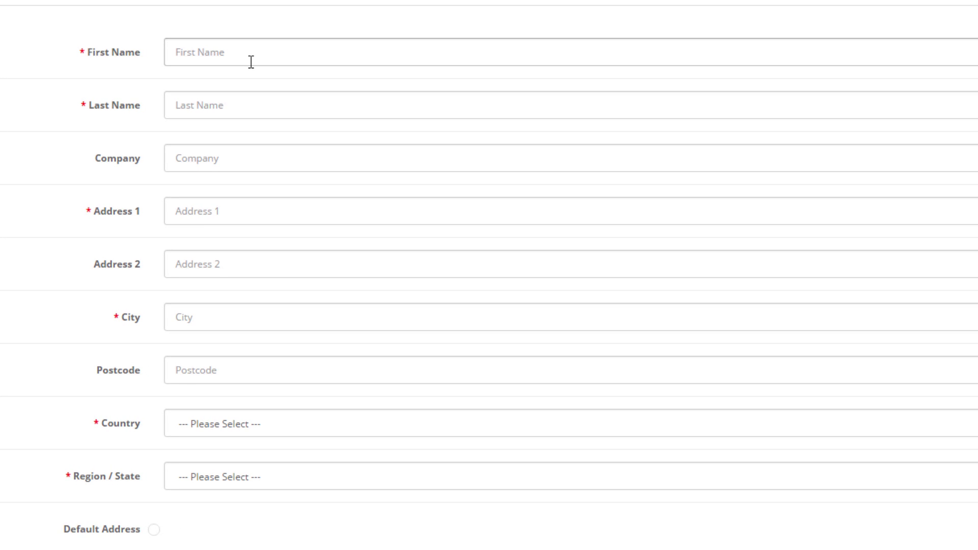
click(251, 58)
text(H)
key(BackSpace)
text(K)
key(BackSpace)
text(John)
key(Tab)
text(Adams)
key(Tab)
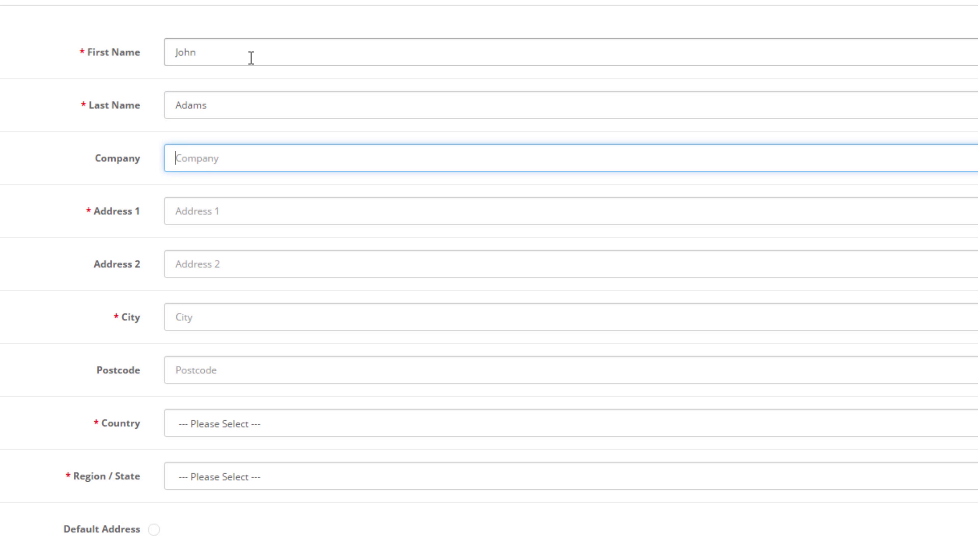
text(iSenseLabs)
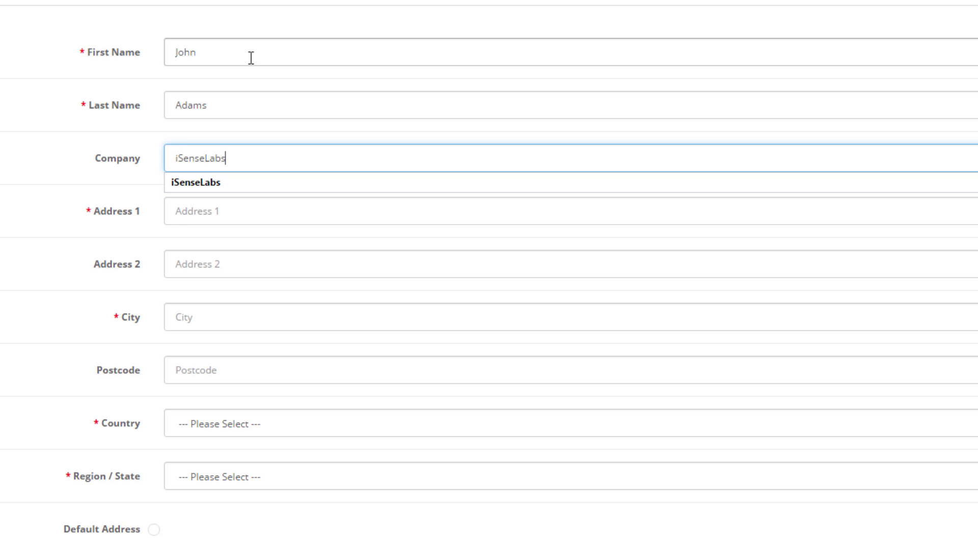
key(Tab)
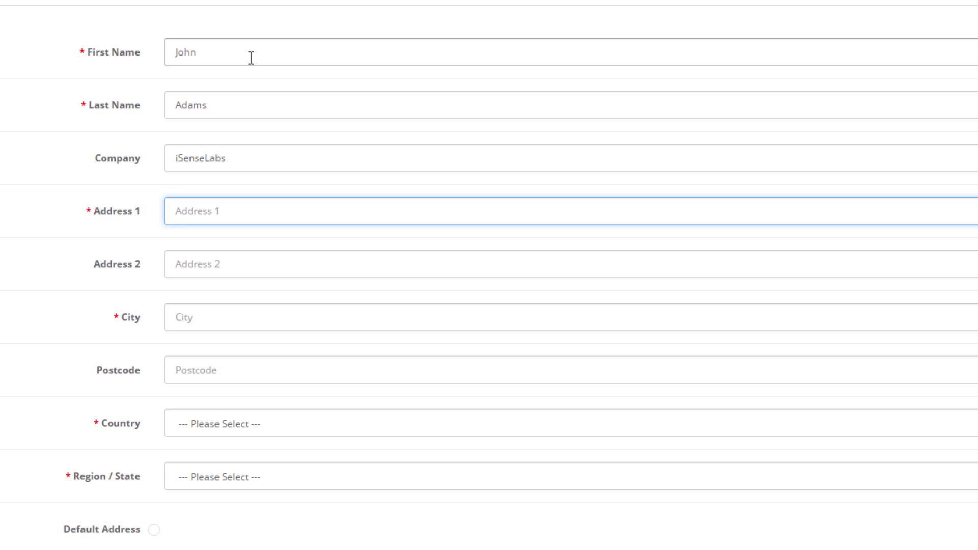
Step: Fill in the suggested street address, city New York and the postcode
text(Times)
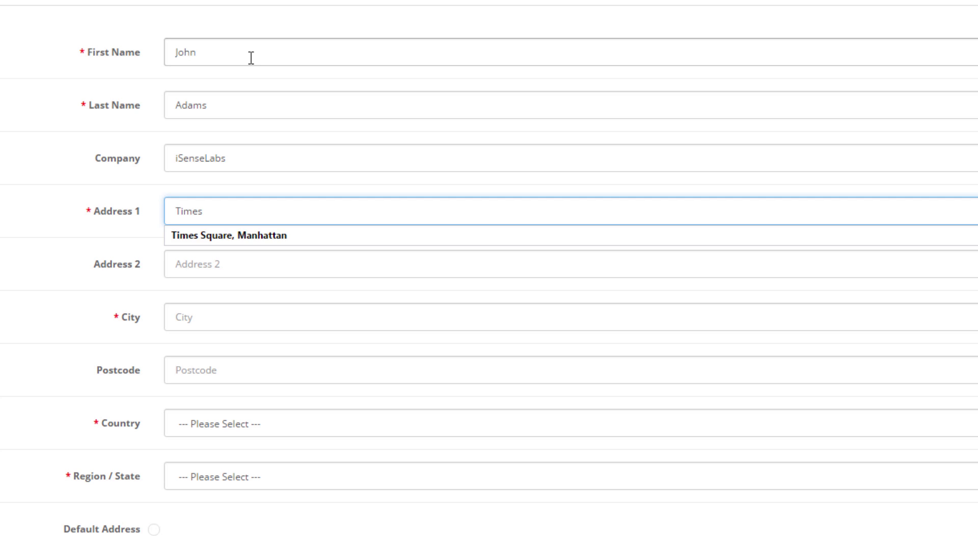
key(Down)
key(Return)
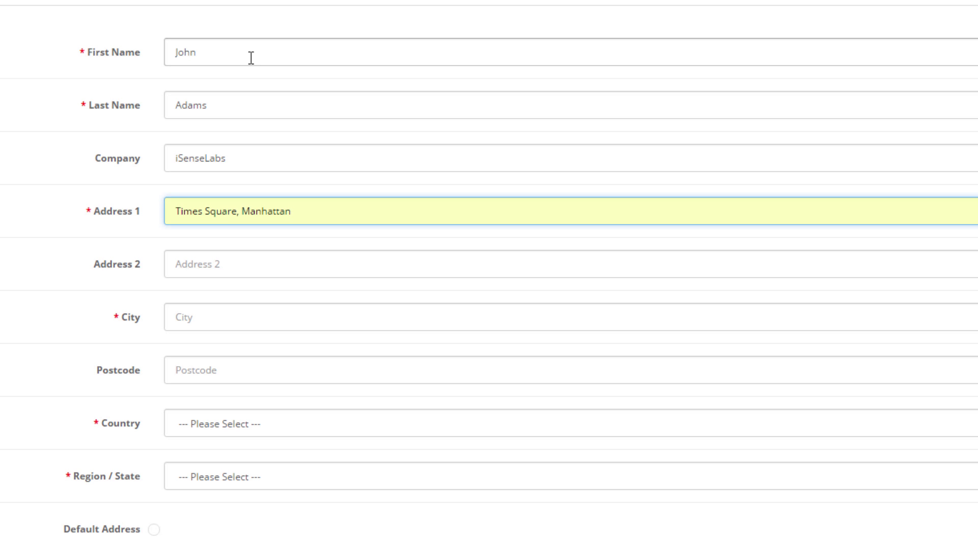
click(238, 317)
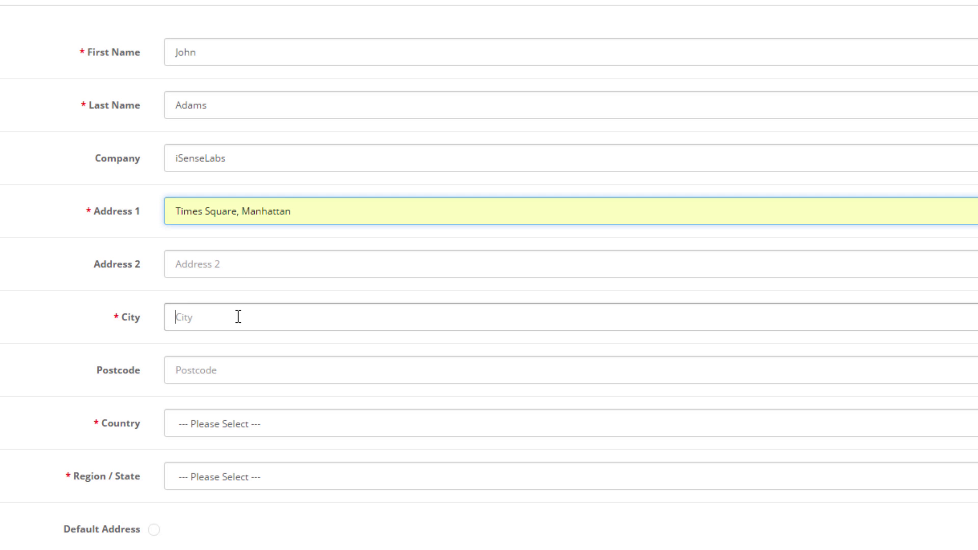
text(New York)
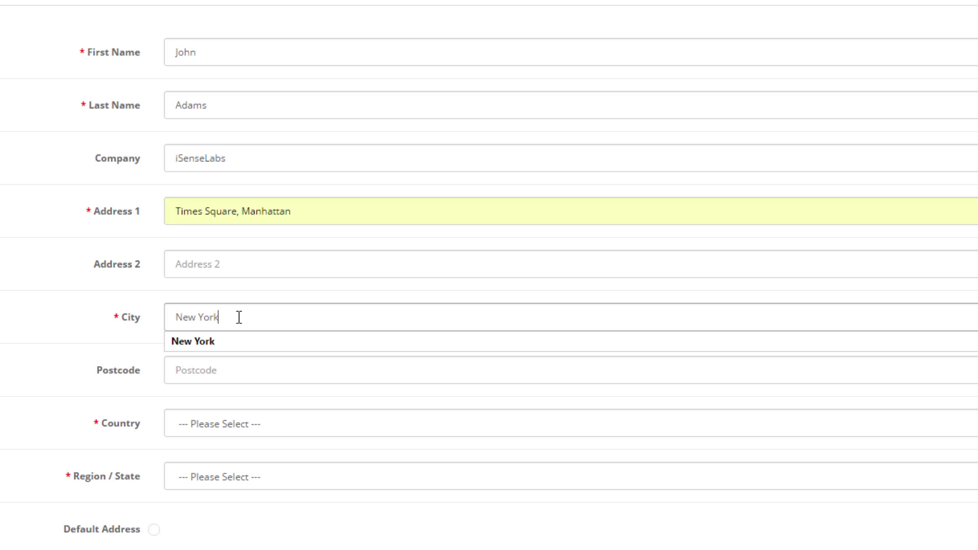
key(Tab)
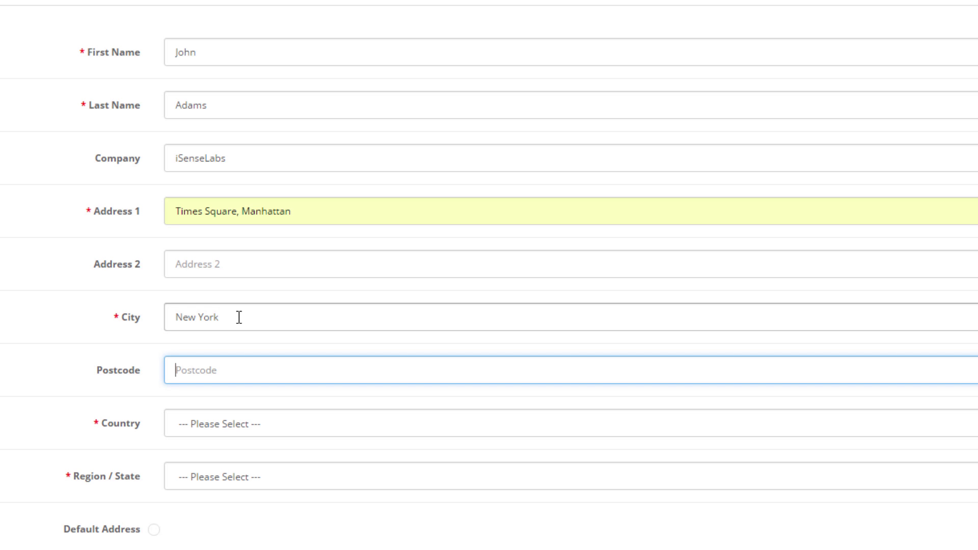
text(10036)
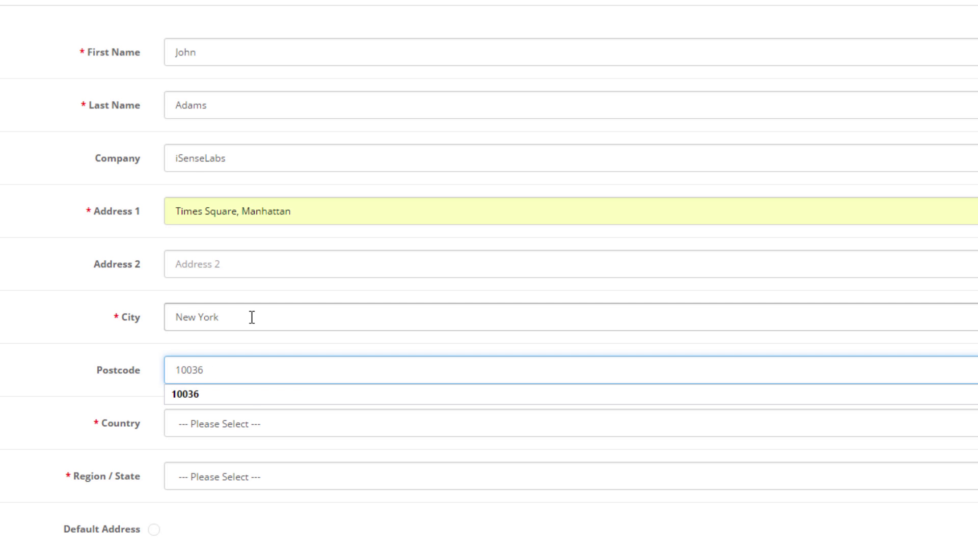
Step: Set country United States and region New York, make it the default address, and save
click(270, 419)
key(u)
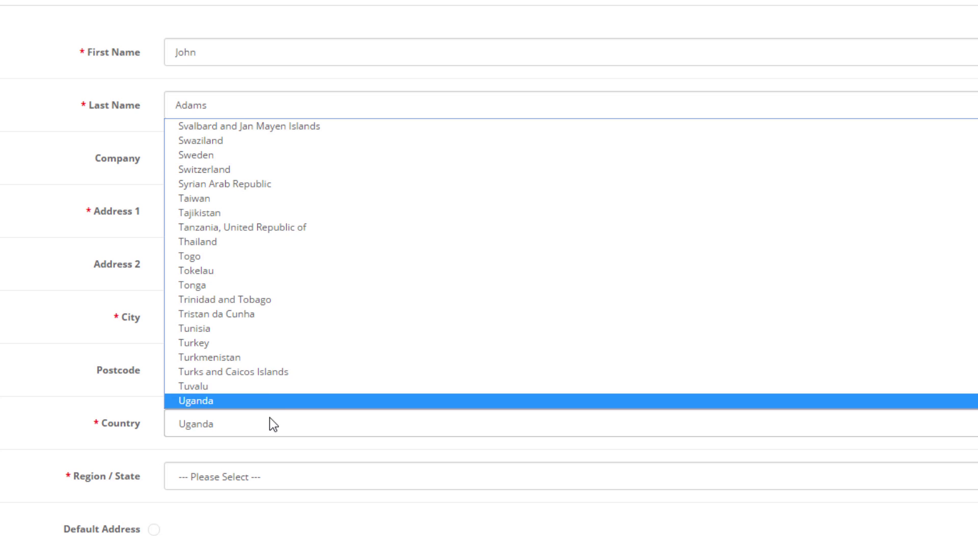
scroll(260, 315, down, 5)
click(252, 196)
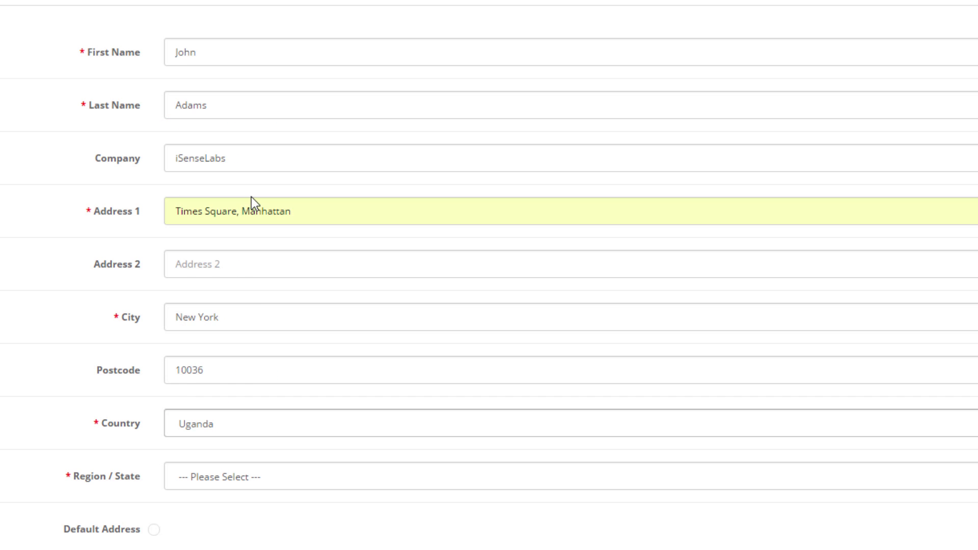
click(258, 475)
key(n)
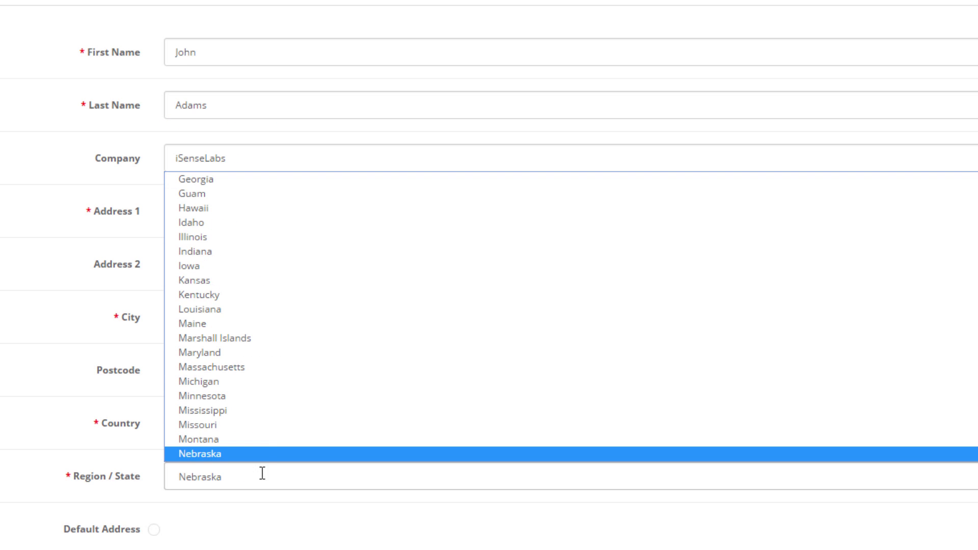
scroll(276, 377, down, 3)
scroll(276, 376, down, 3)
click(242, 204)
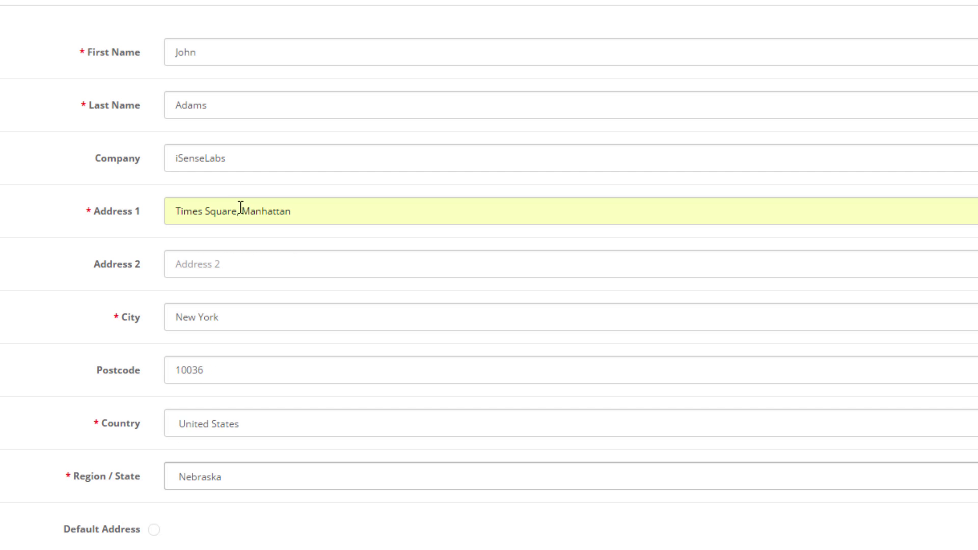
click(153, 530)
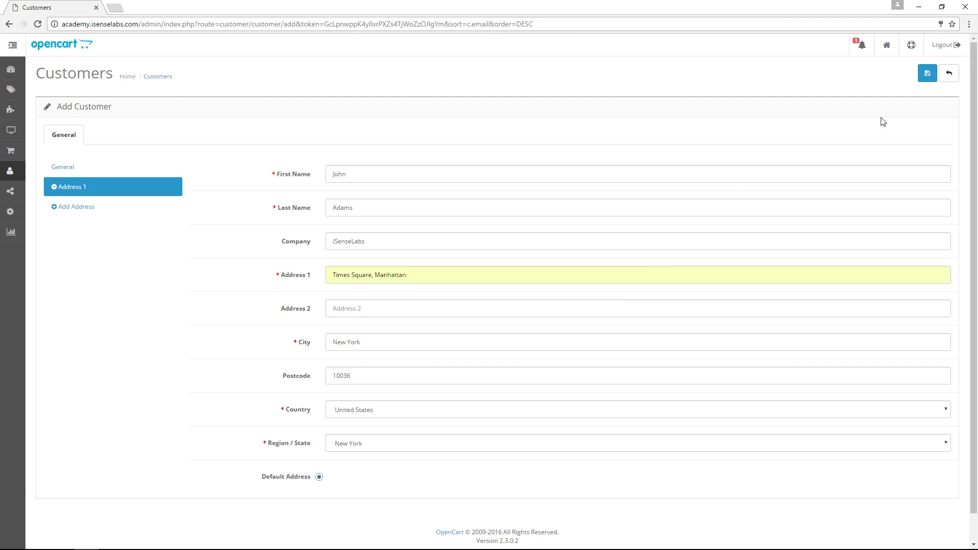
click(927, 76)
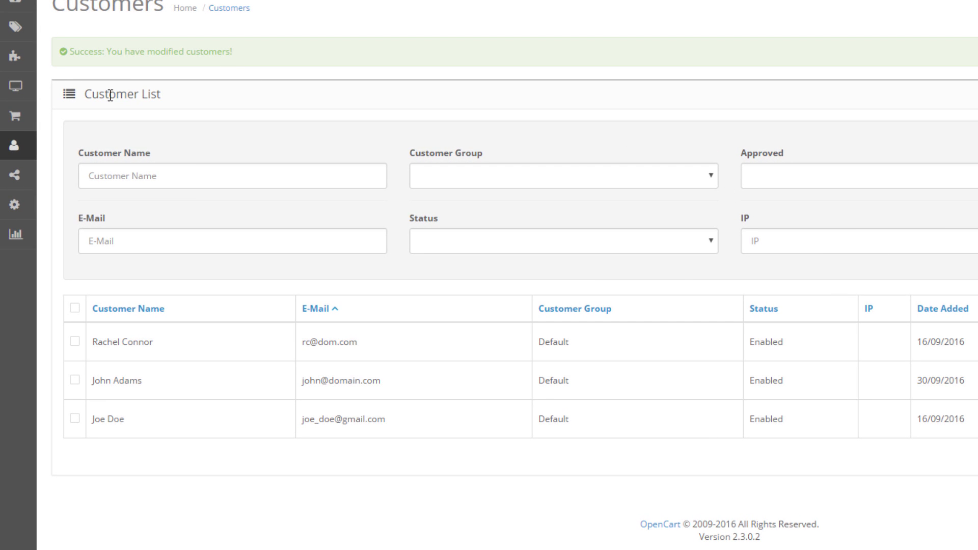
Step: Go to Customers > Customer Groups from the sidebar
mouse_move(35, 153)
click(96, 181)
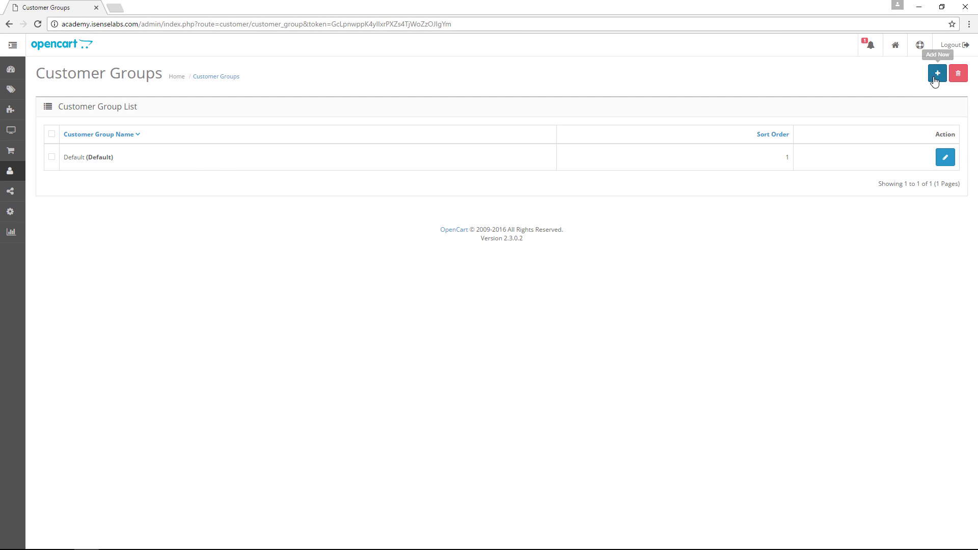
Step: Create a Midtown Manhattan group described as 'This is a group containing all customers from Manhattan'
click(937, 76)
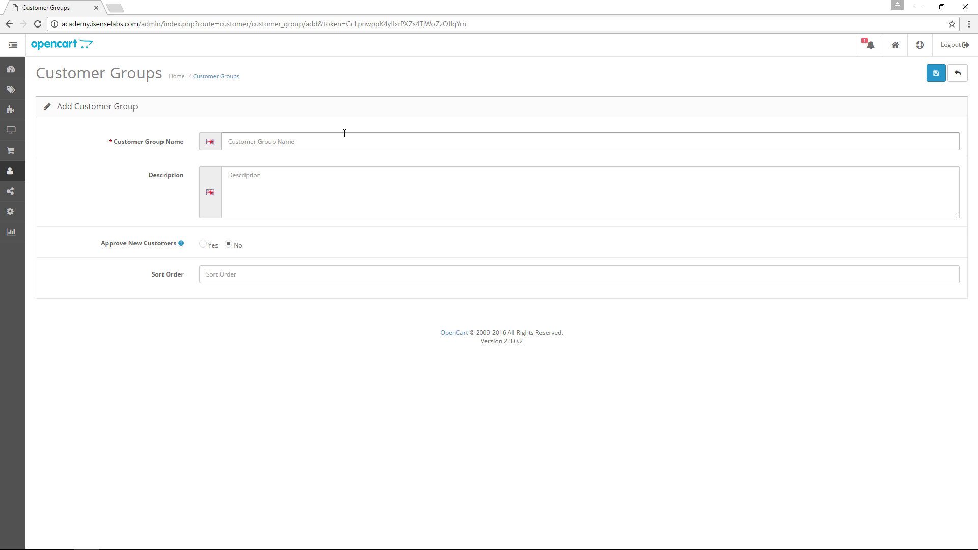
click(344, 136)
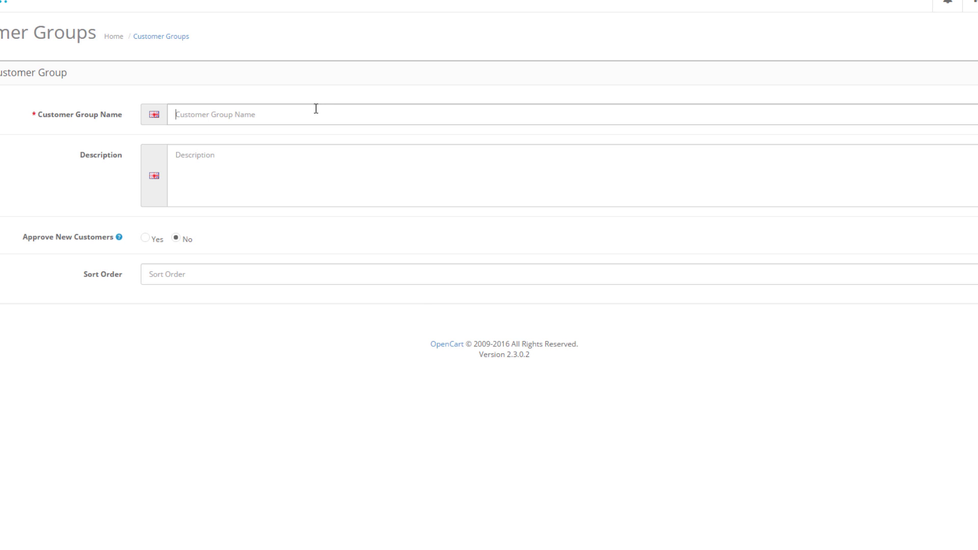
text(Mi)
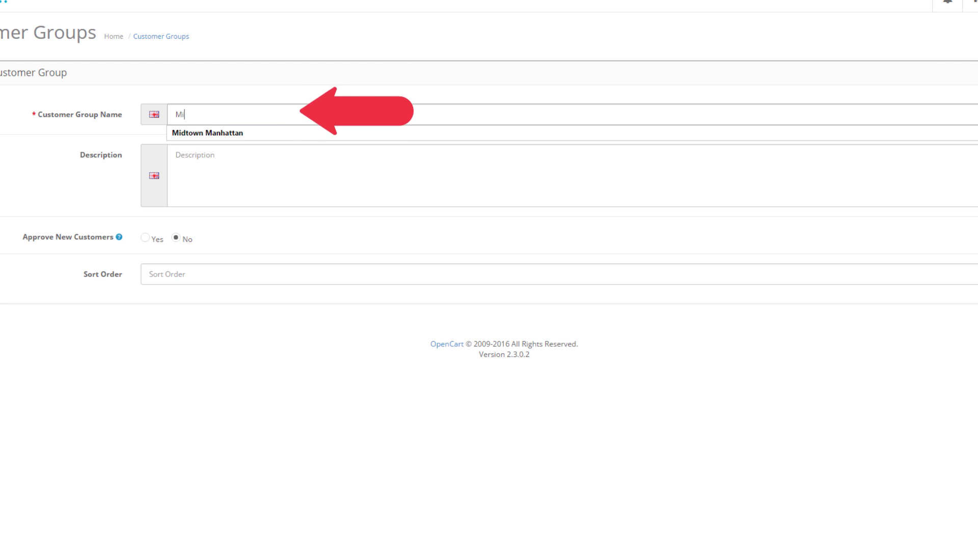
key(Down)
key(Return)
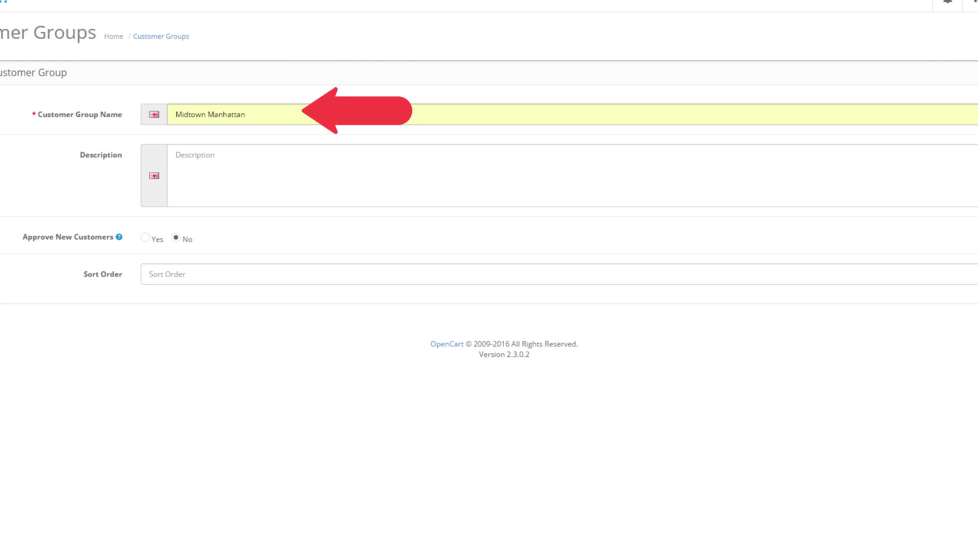
click(303, 166)
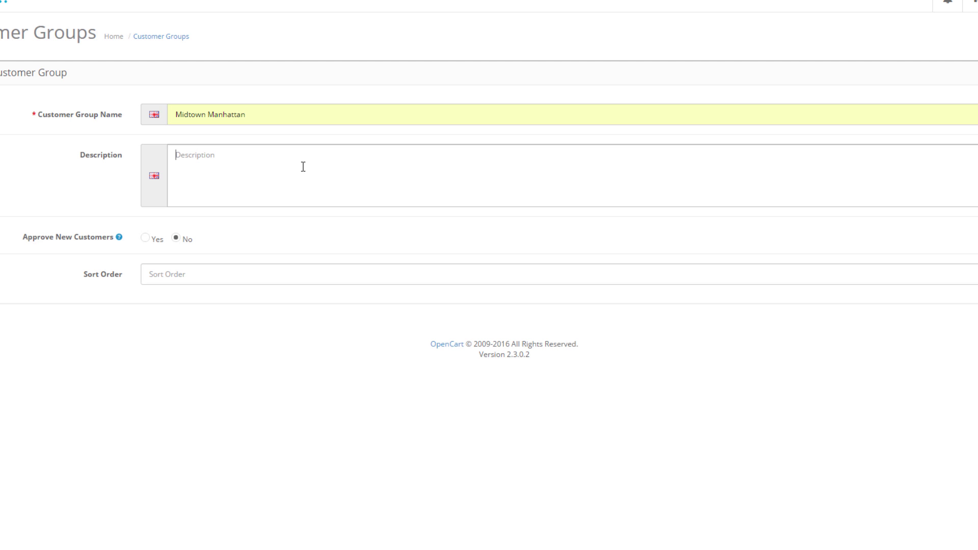
text(This is)
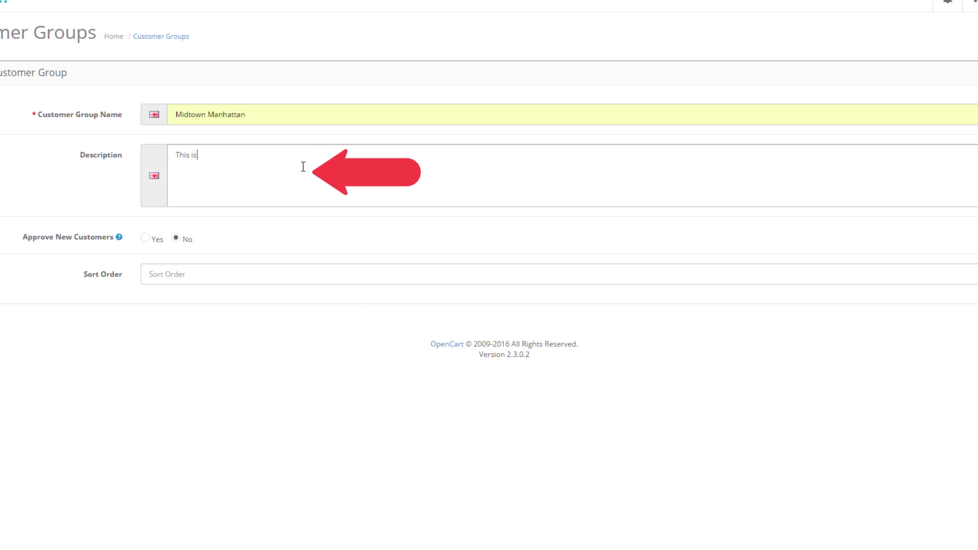
text( a group )
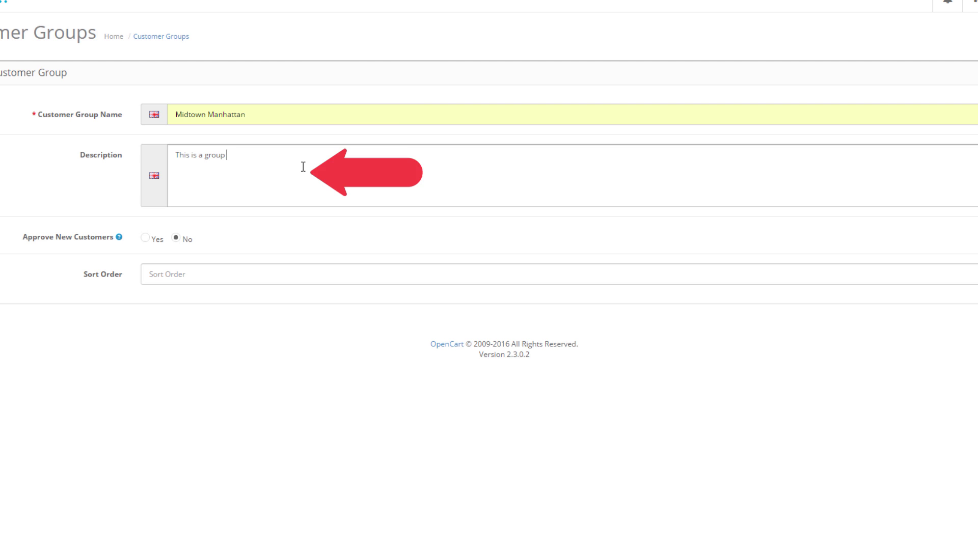
text(containing a)
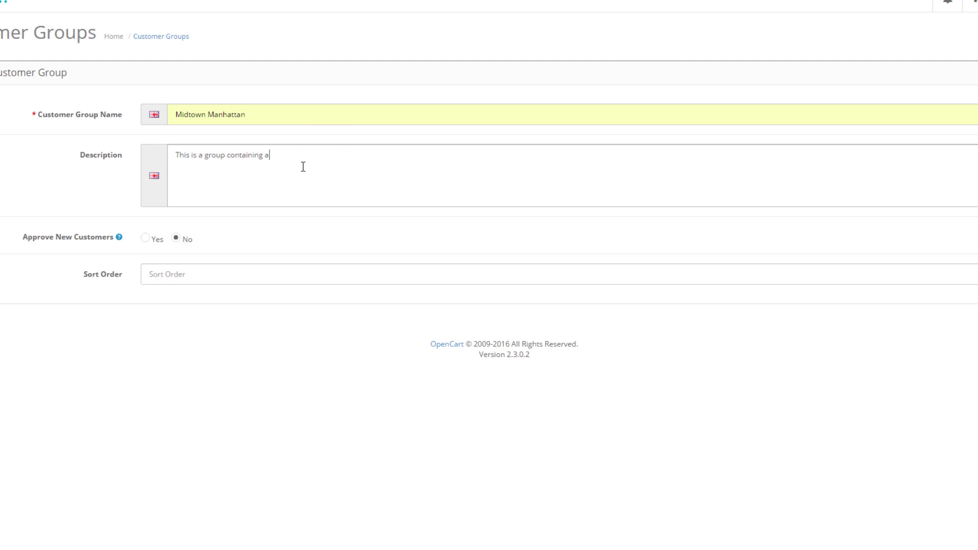
text(ll customers from Manhattan)
Step: Leave Approve New Customers at No, set sort order 2, and save the group
click(155, 240)
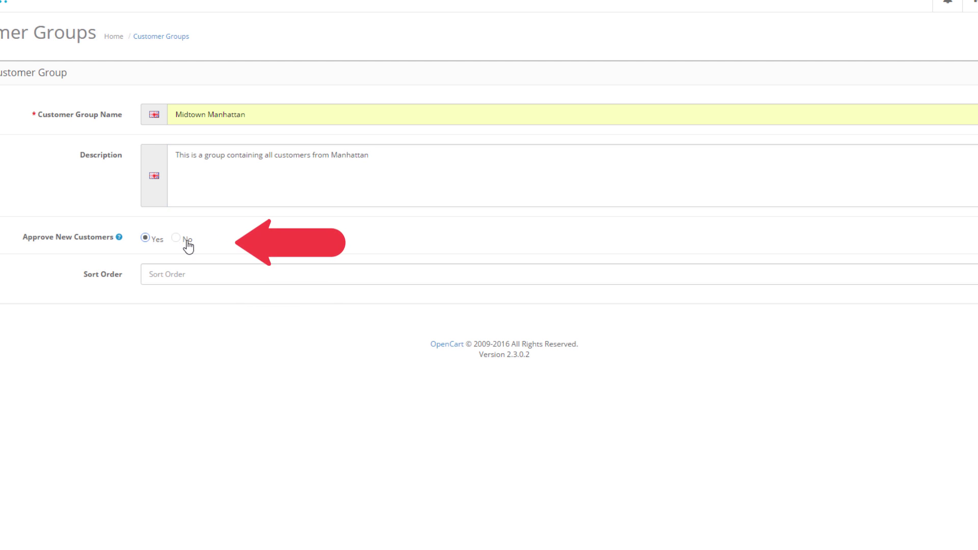
click(186, 241)
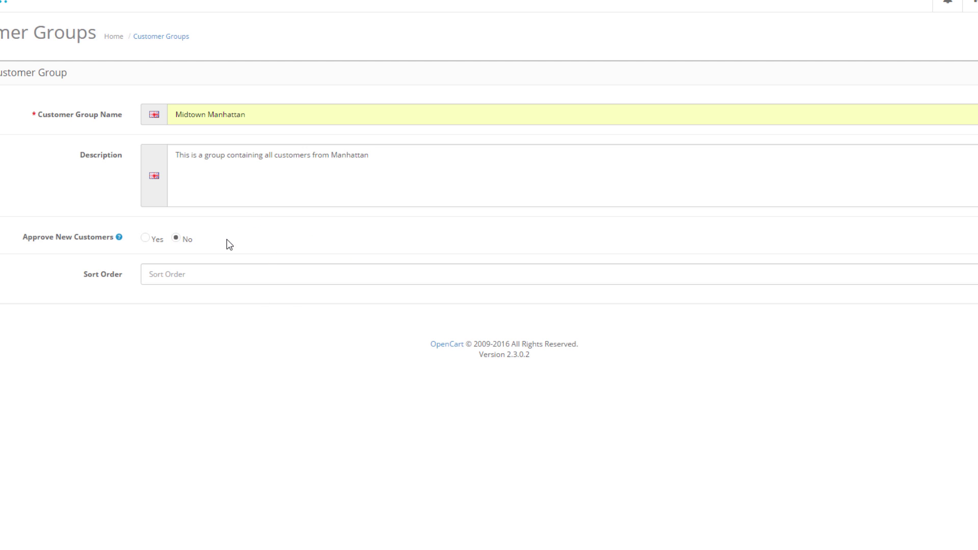
click(233, 271)
text(1)
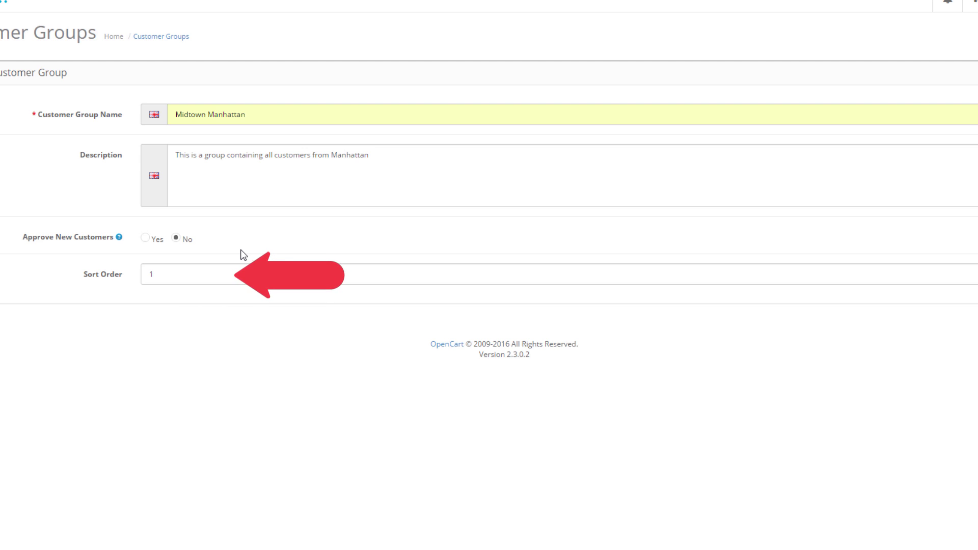
drag(198, 276, 136, 273)
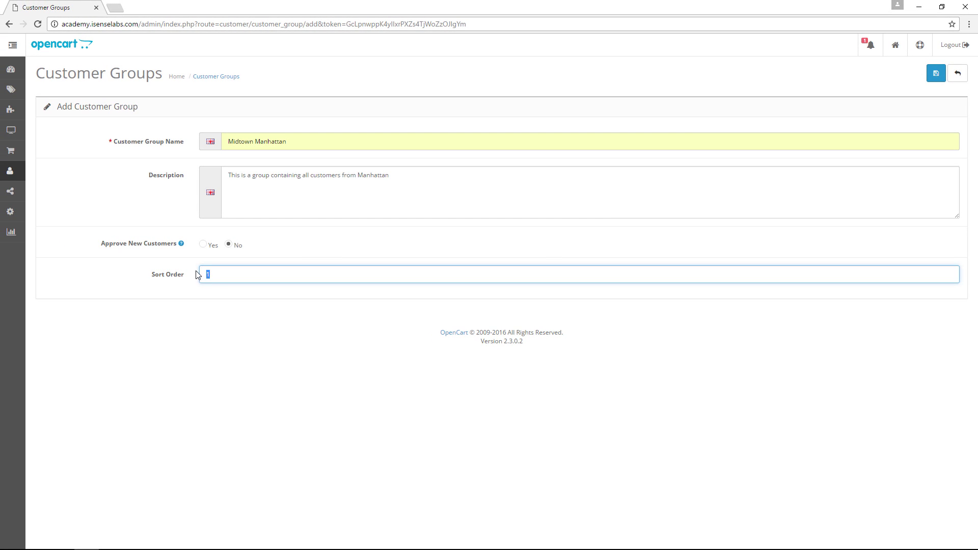
text(2)
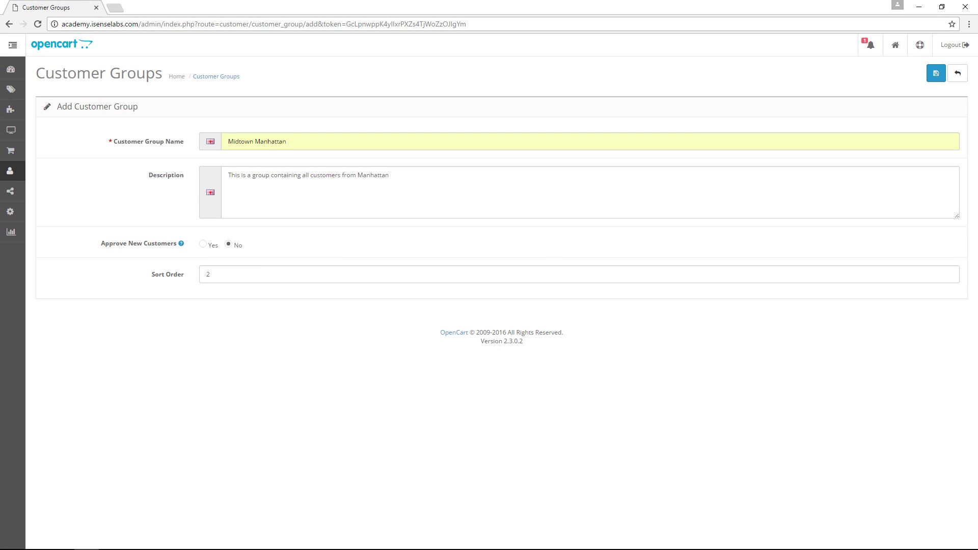
click(936, 75)
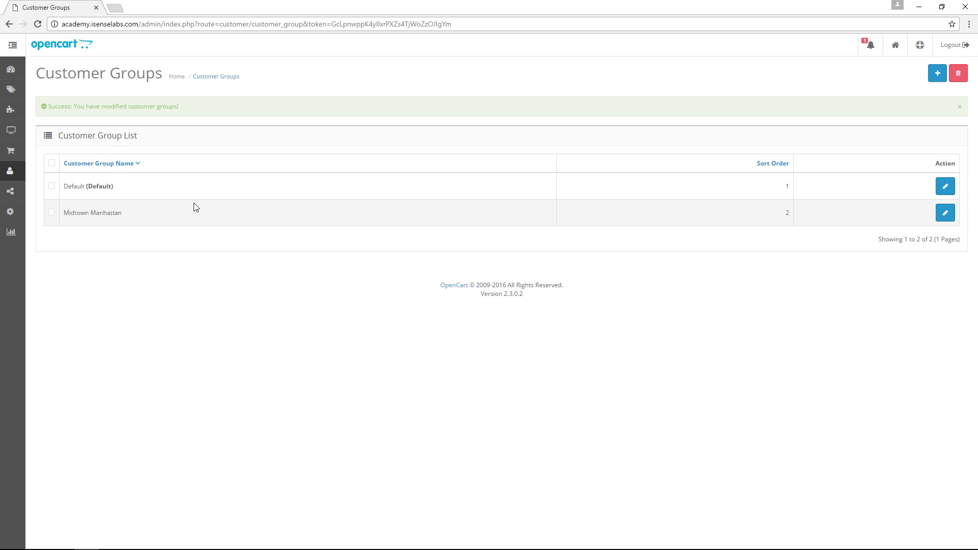
Step: Review the default store's customer group options, then go to the Custom Fields list
mouse_move(10, 212)
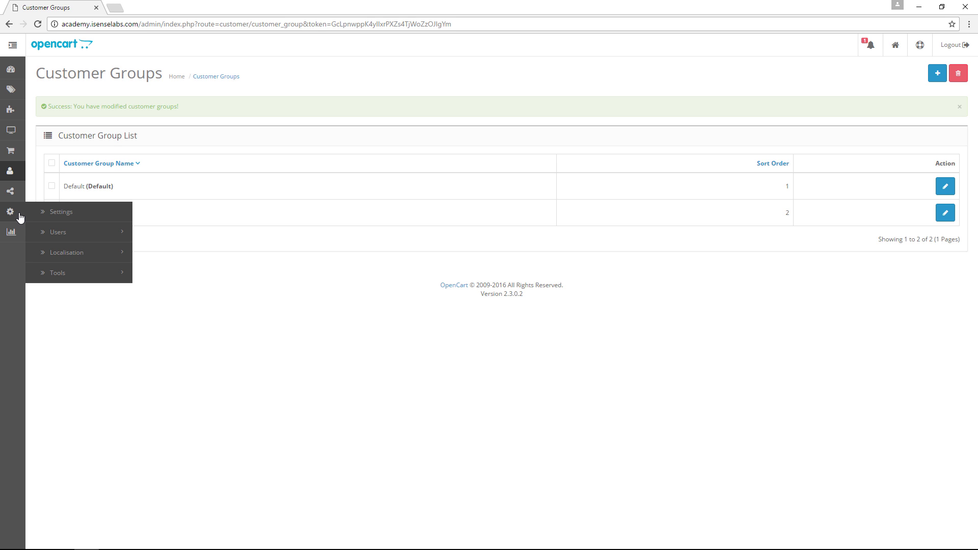
click(64, 214)
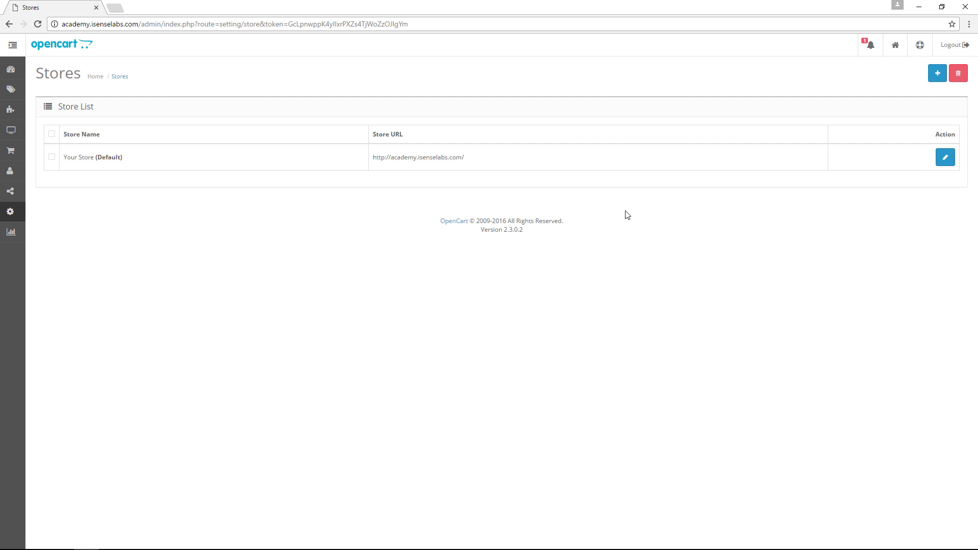
click(945, 158)
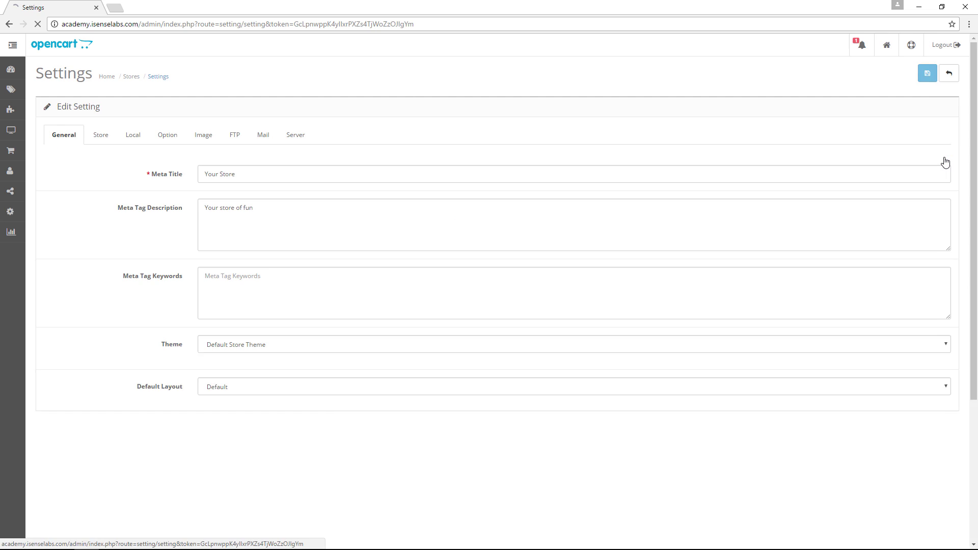
click(169, 141)
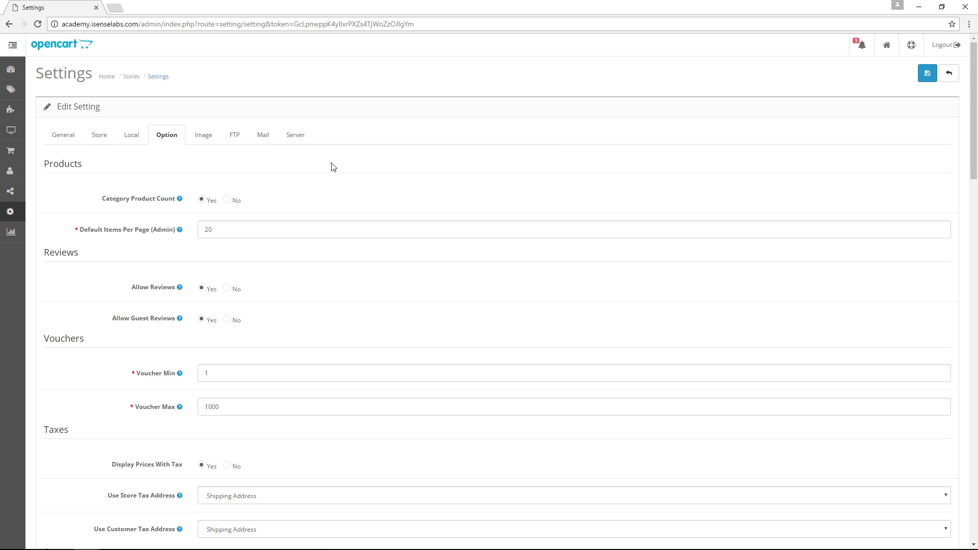
scroll(334, 167, down, 7)
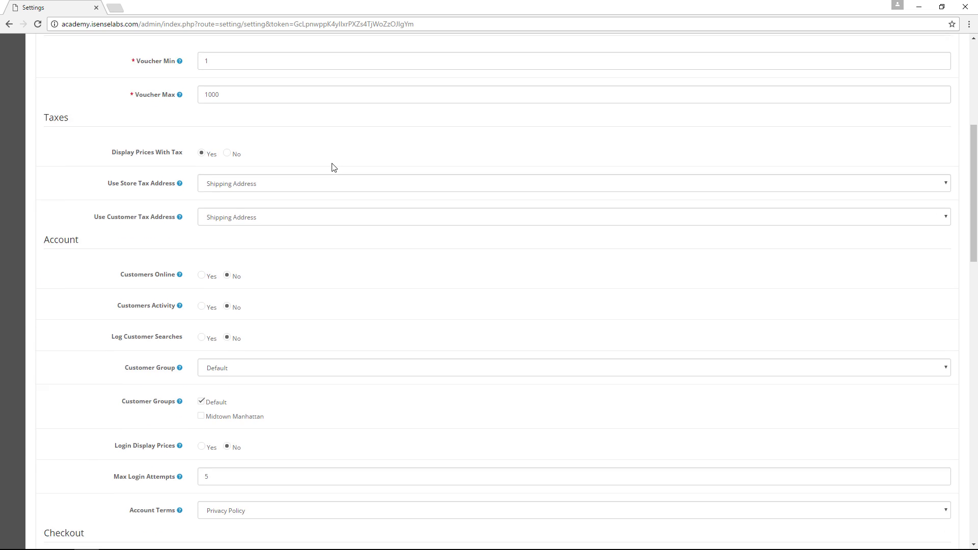
click(270, 324)
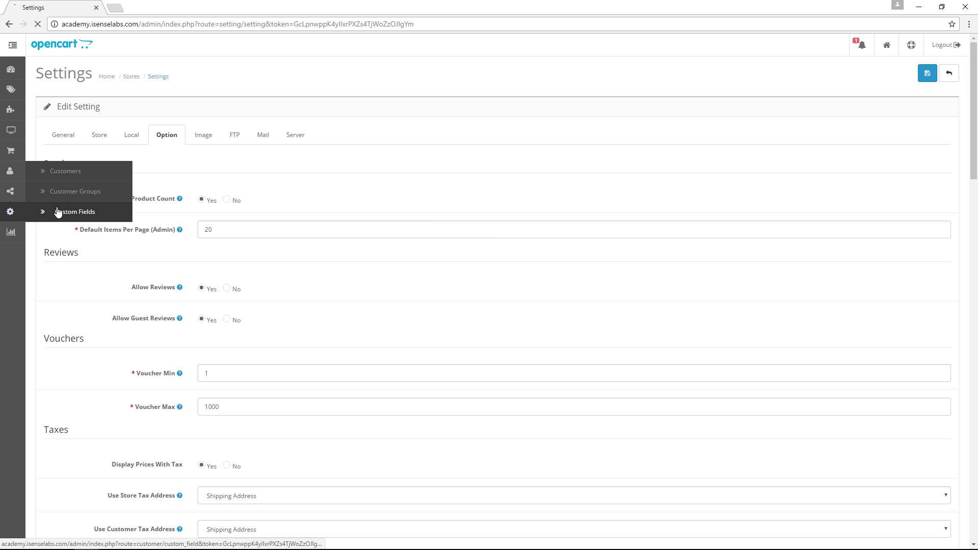
click(60, 211)
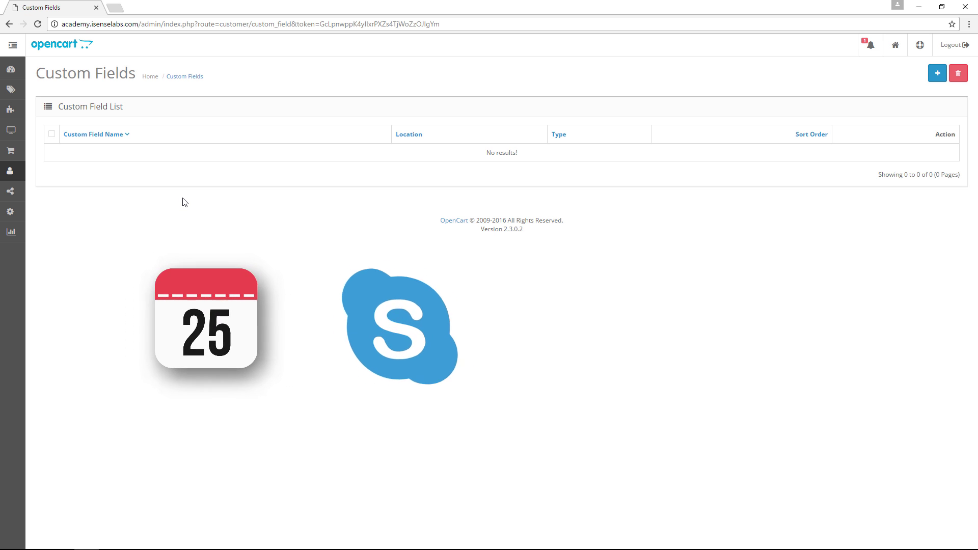
Step: Start a new custom field named 'Date of Birth' with location left at Account
click(936, 74)
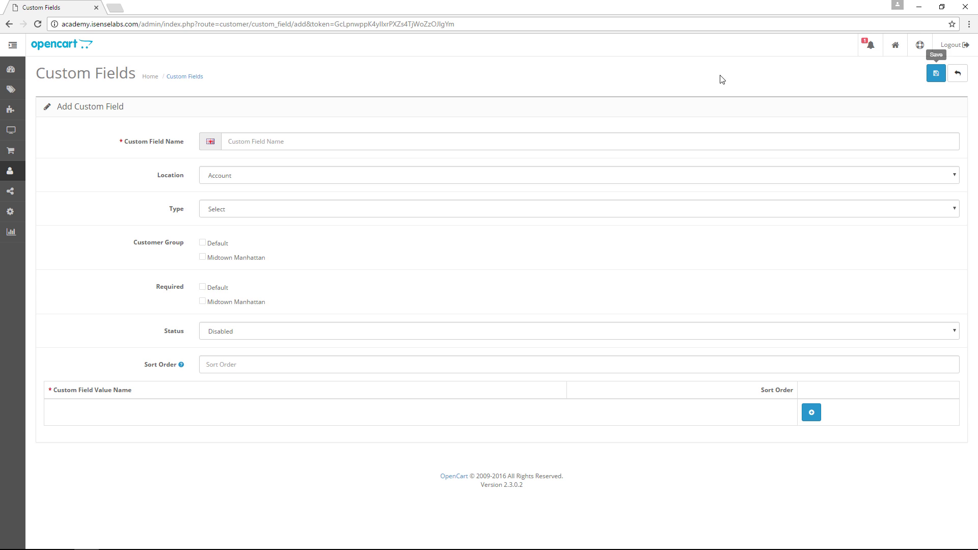
click(248, 143)
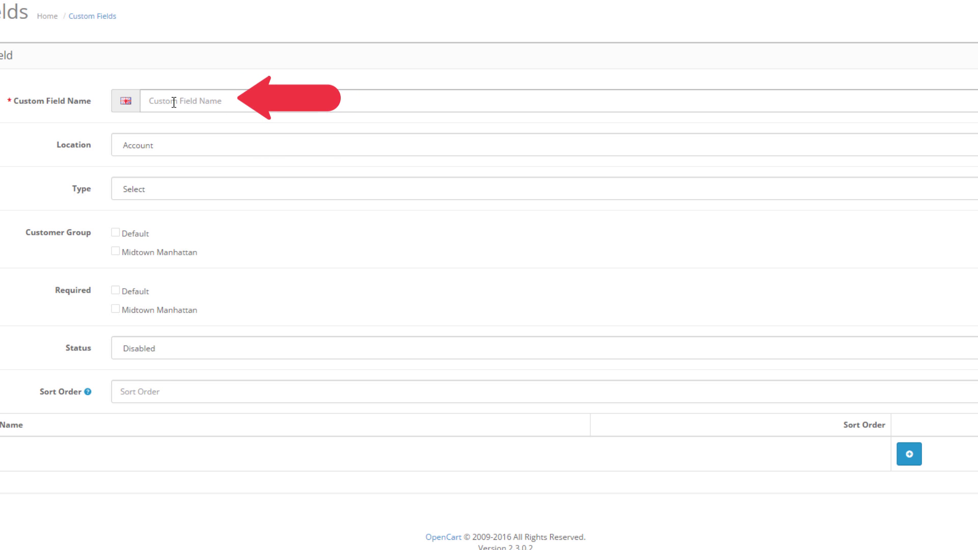
text(Date of)
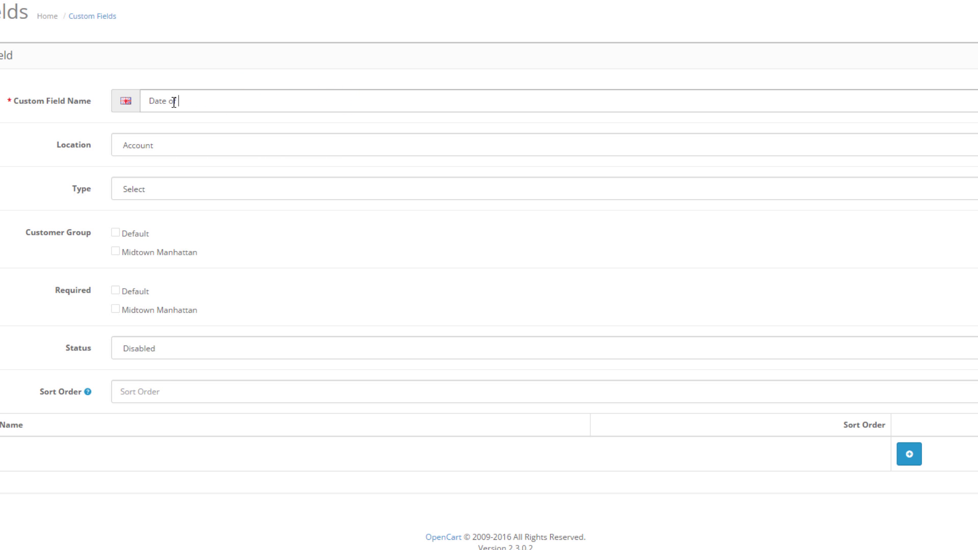
text( Birth)
click(186, 145)
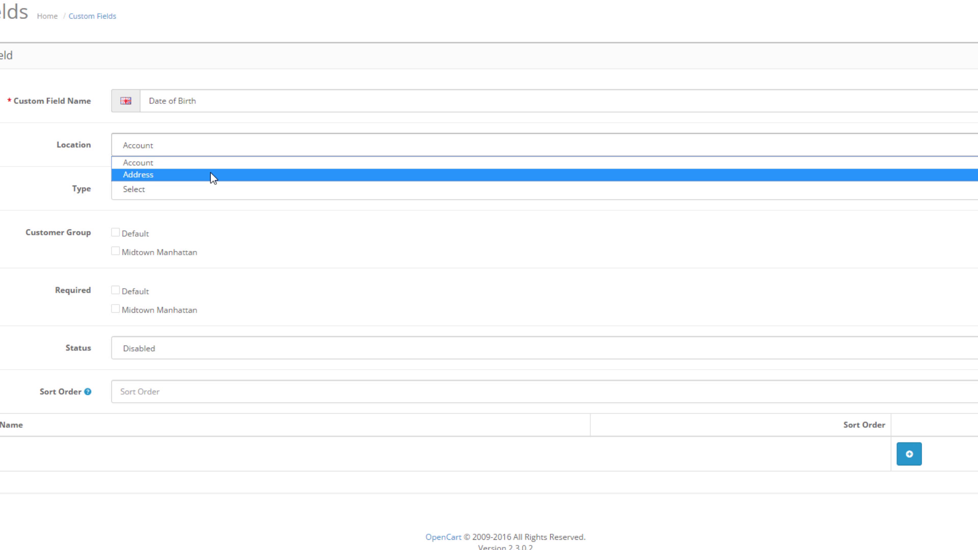
click(219, 219)
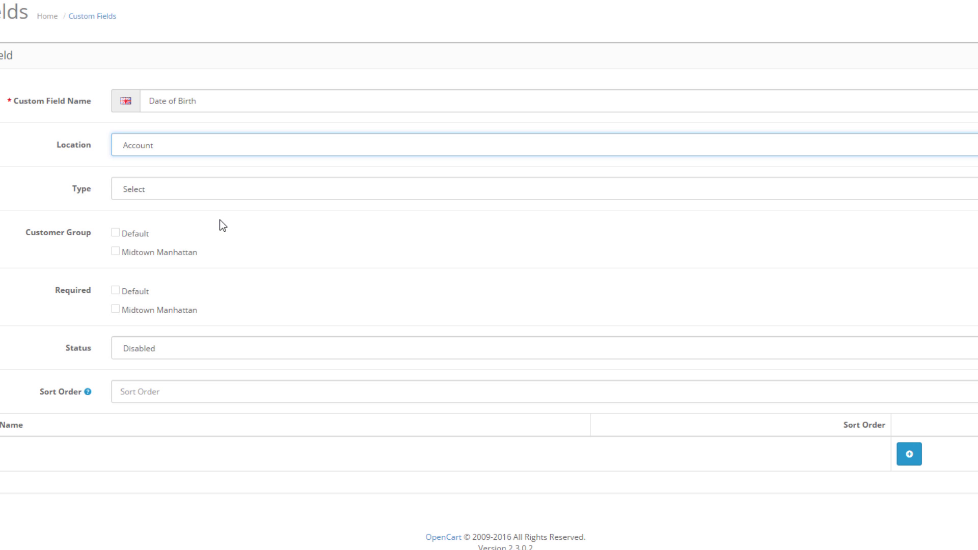
Step: Make Date of Birth a Date field, applied to and required for Default and Midtown Manhattan groups
click(220, 189)
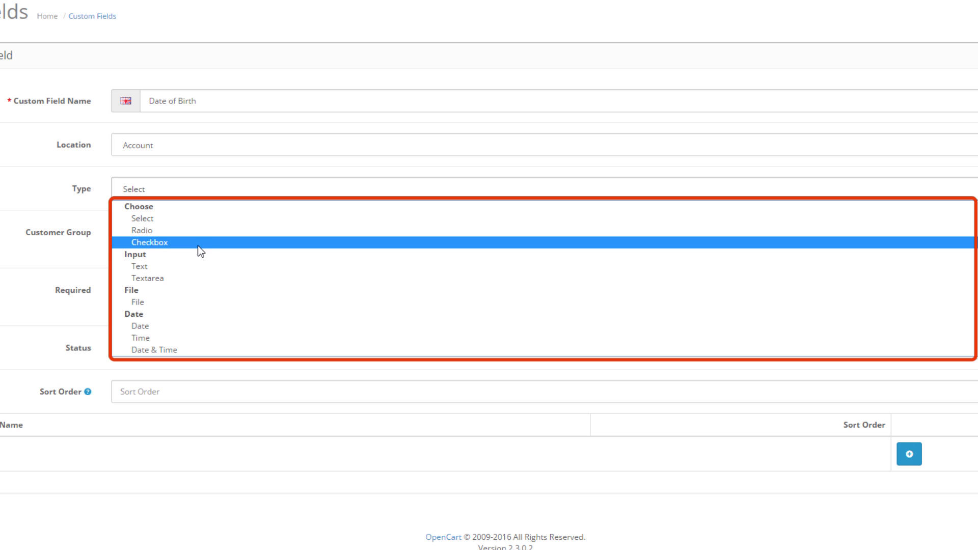
click(196, 328)
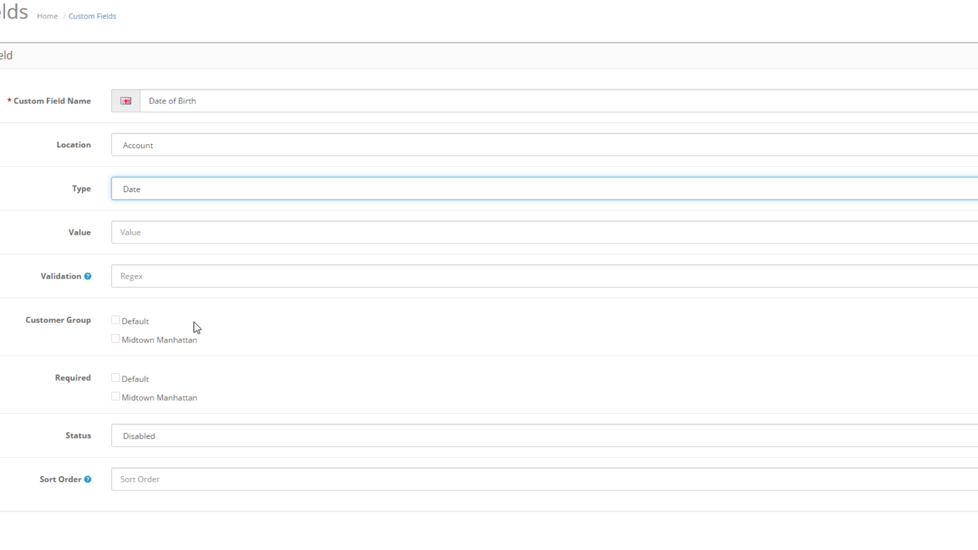
click(133, 327)
click(134, 348)
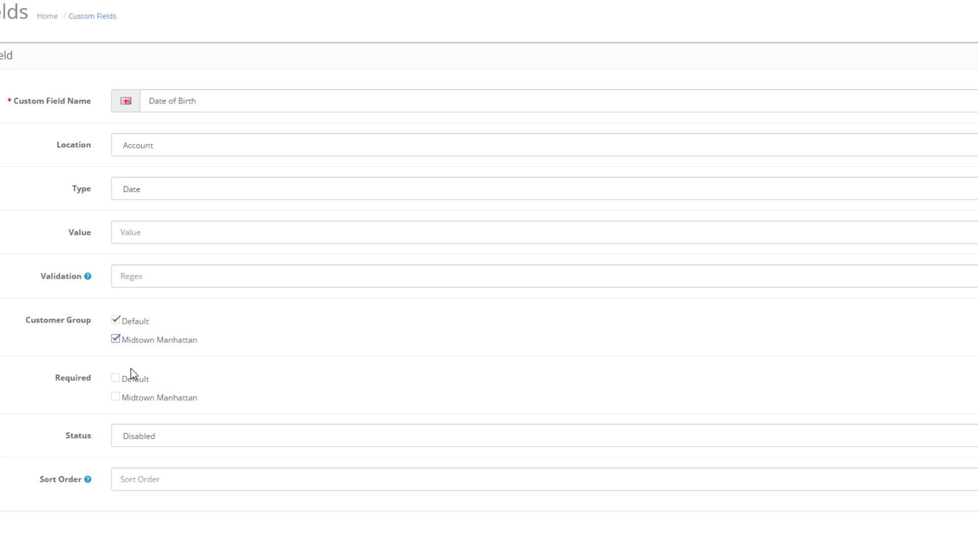
click(134, 379)
click(145, 400)
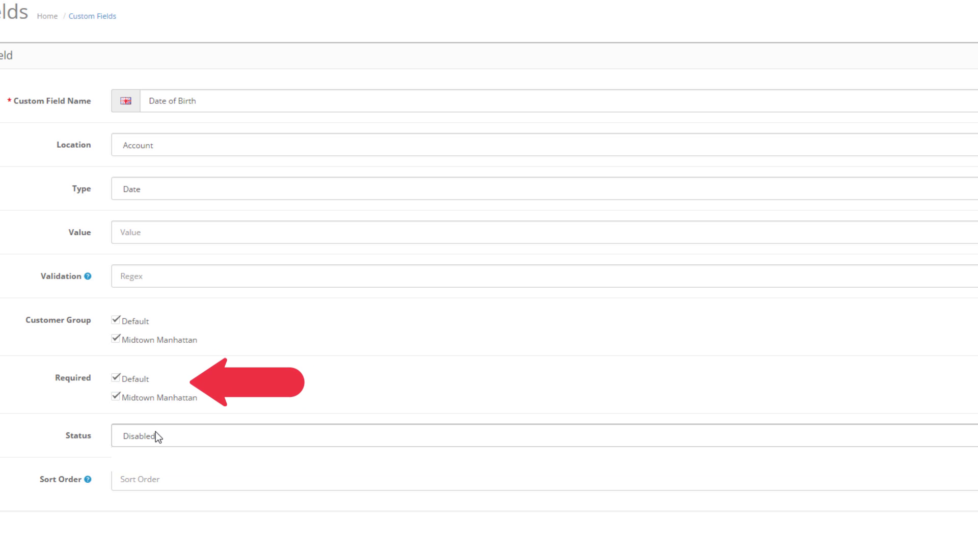
Step: Enable the Date of Birth field with sort order 1 and save it
click(156, 433)
click(158, 449)
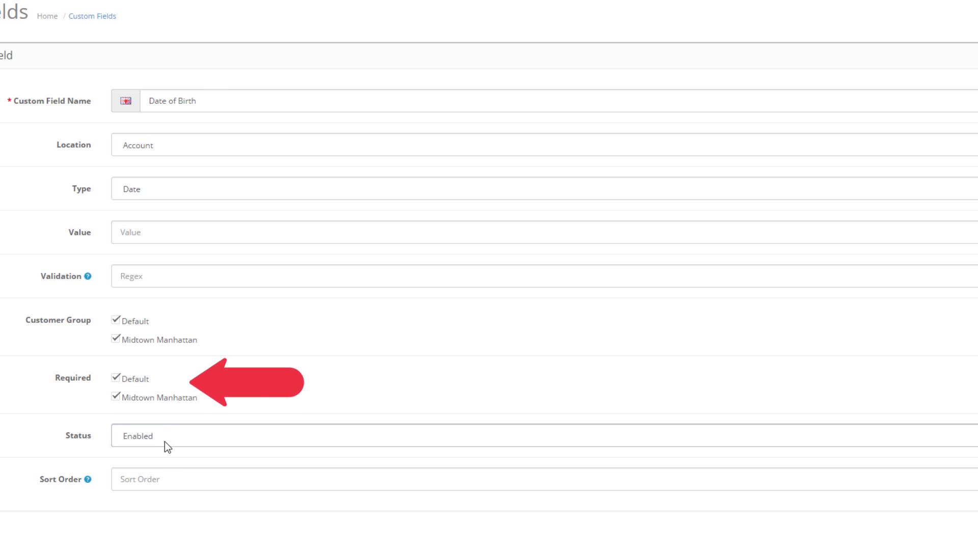
click(170, 474)
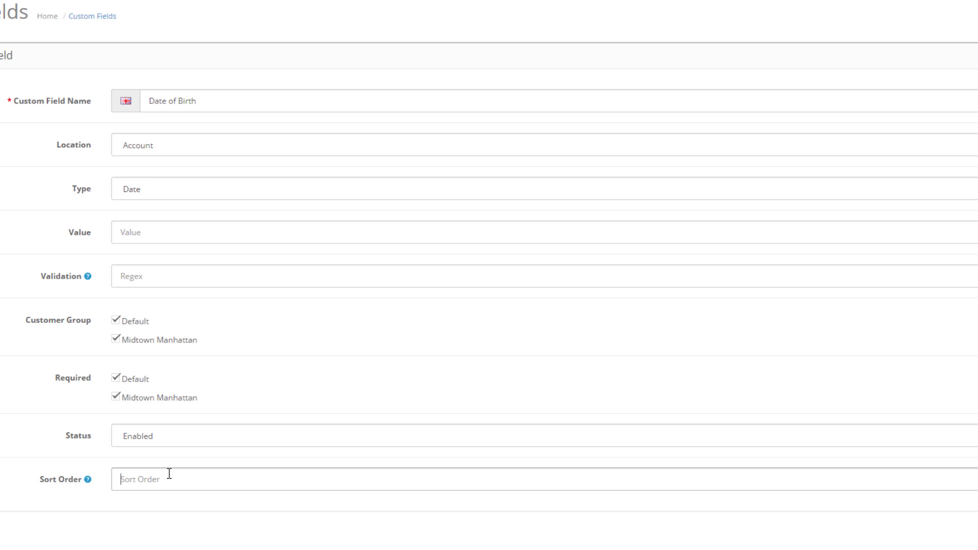
text(1)
click(252, 383)
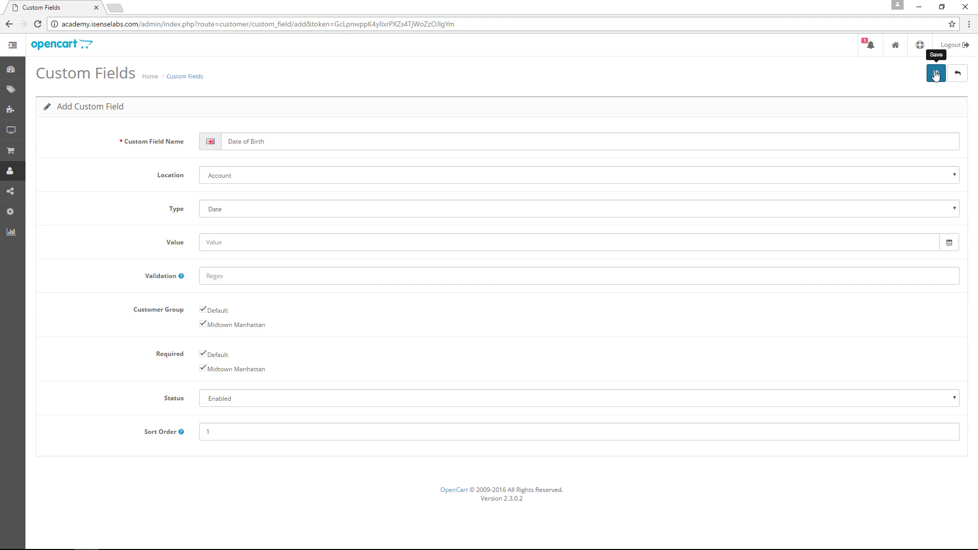
click(935, 74)
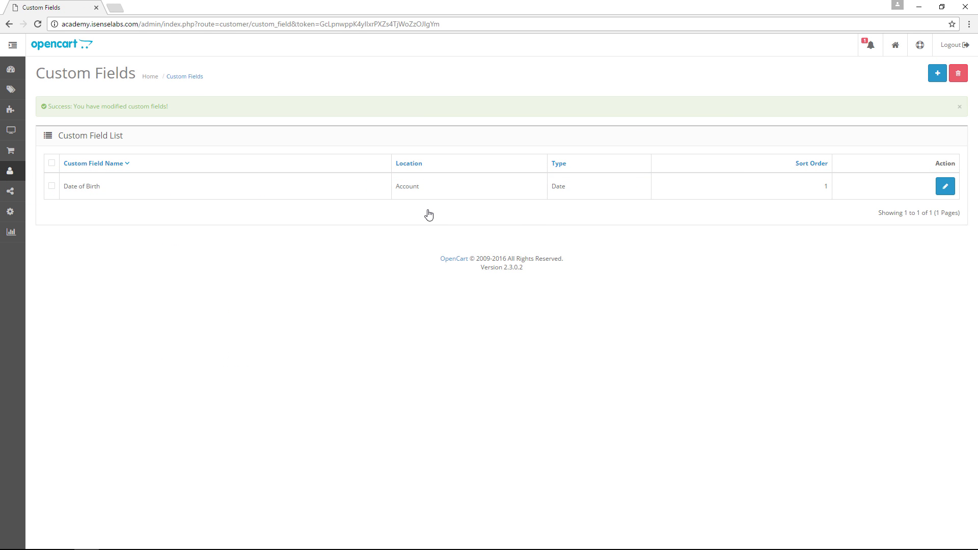
Step: Edit an existing customer and pick the 22nd in the new Date of Birth calendar
mouse_move(11, 170)
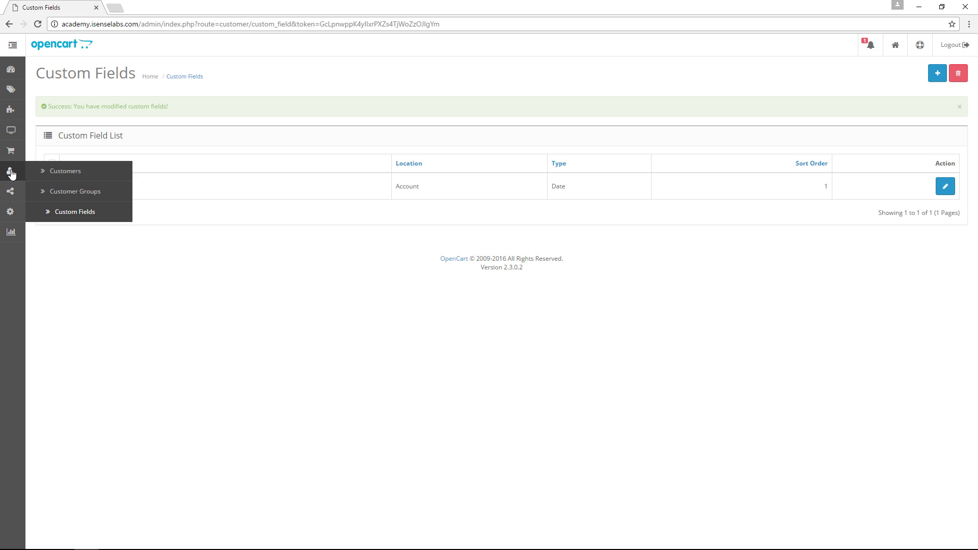
click(65, 169)
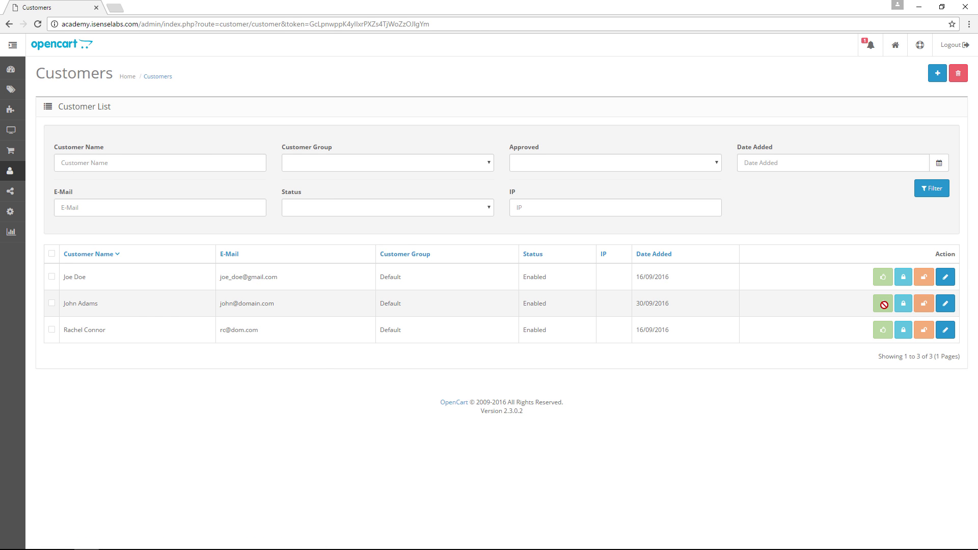
click(945, 303)
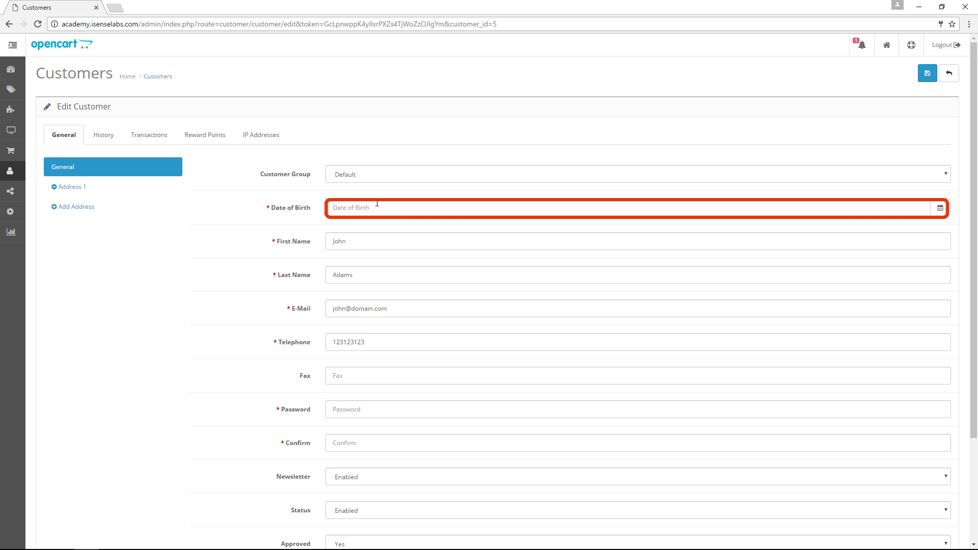
click(939, 207)
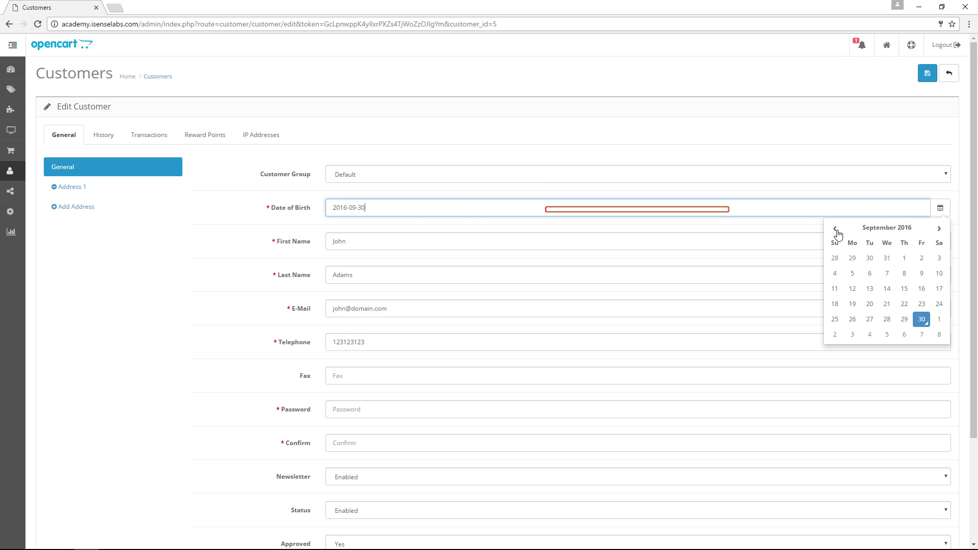
click(905, 305)
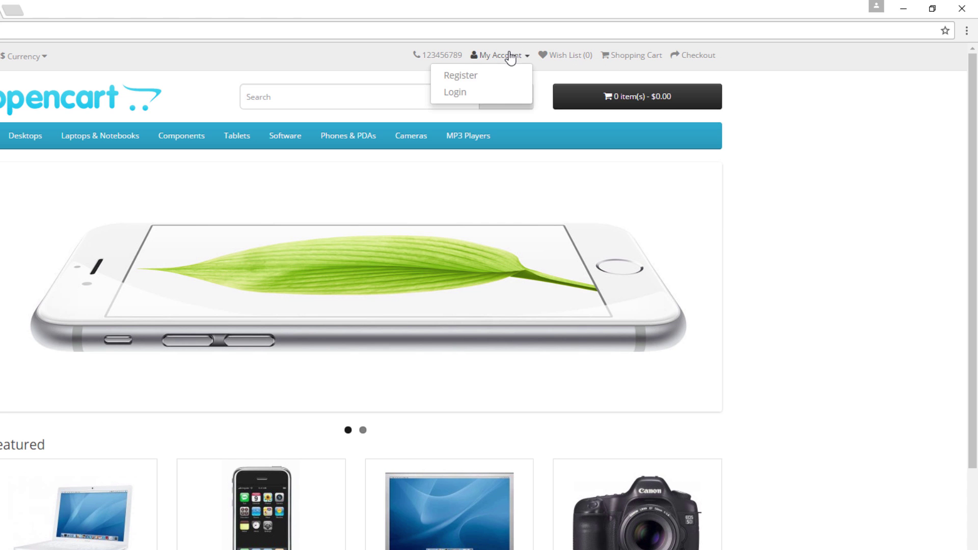
Step: Open the storefront Register Account page and test its Date of Birth picker, keeping 2016-09-30
click(505, 77)
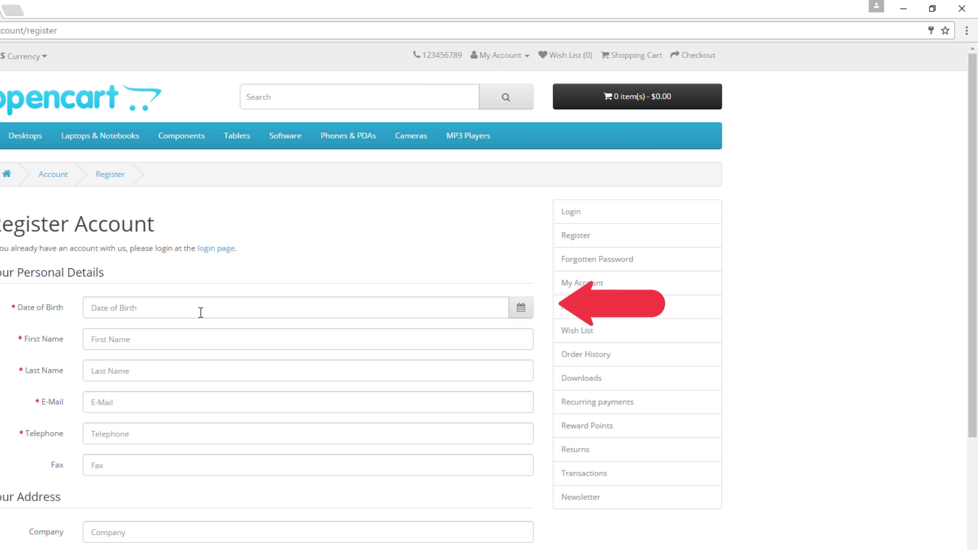
click(521, 311)
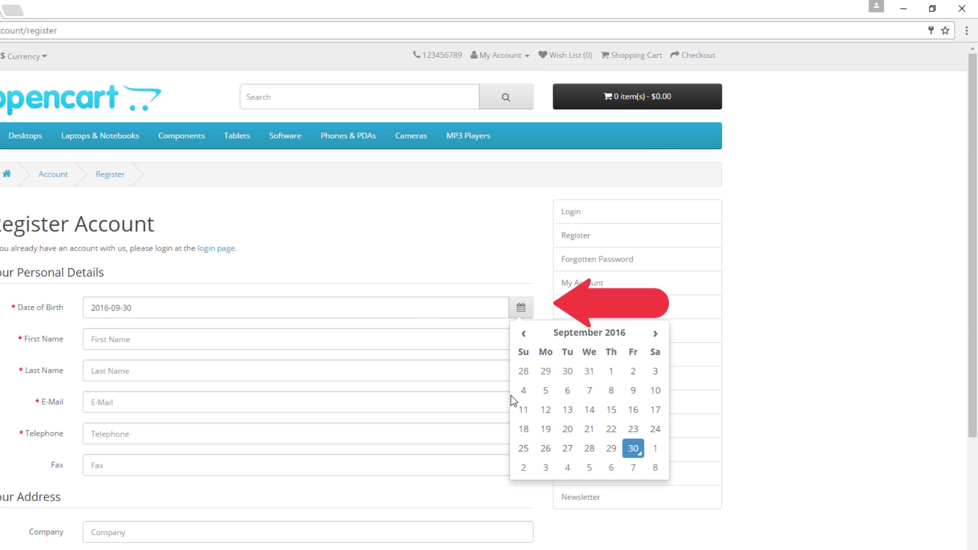
click(424, 283)
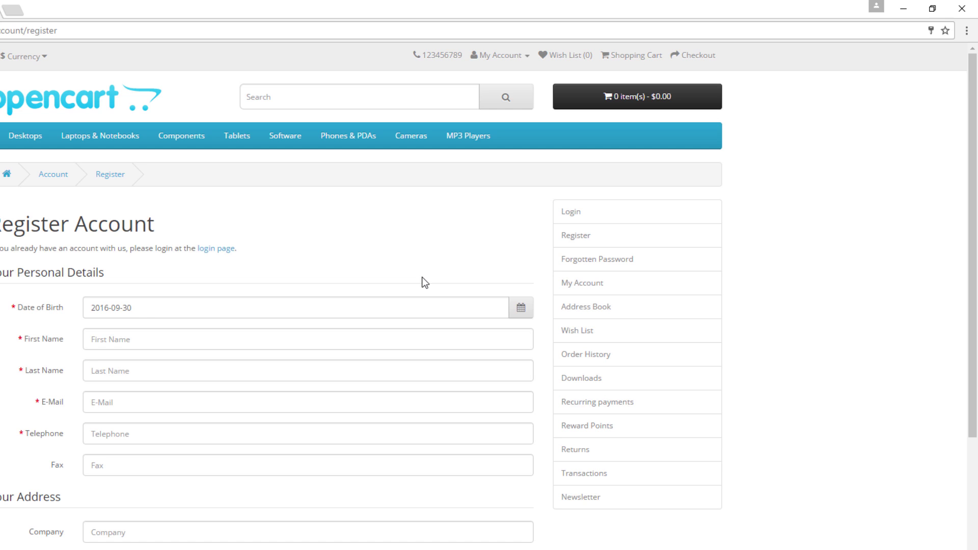